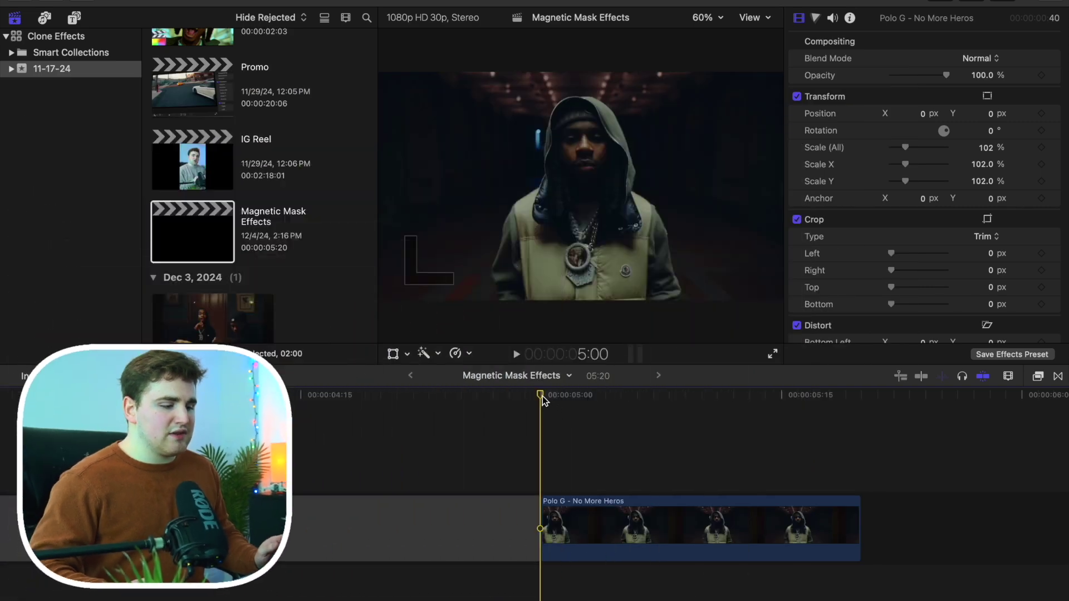
# Apply the Magnetic Mask effect from the Masks and Keying category to the Polo G - No More Heros clip
pyautogui.click(549, 396)
pyautogui.moveTo(550, 399)
pyautogui.mouseDown()
pyautogui.moveTo(696, 420)
pyautogui.moveTo(546, 417)
pyautogui.mouseUp()
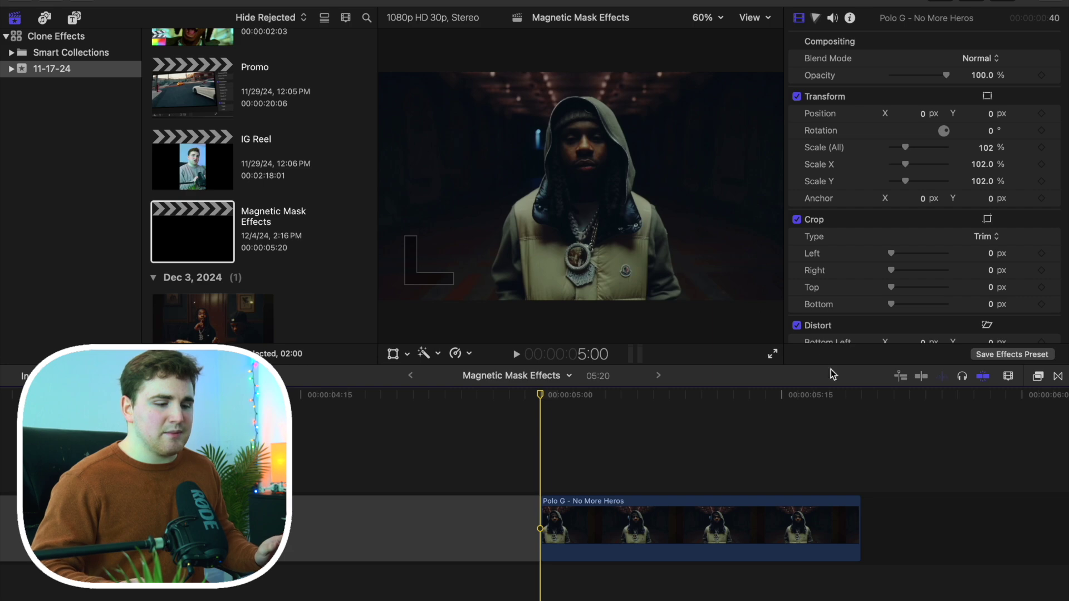
pyautogui.click(1037, 378)
pyautogui.scroll(-2, 850, 500)
pyautogui.scroll(-5, 851, 500)
pyautogui.click(843, 504)
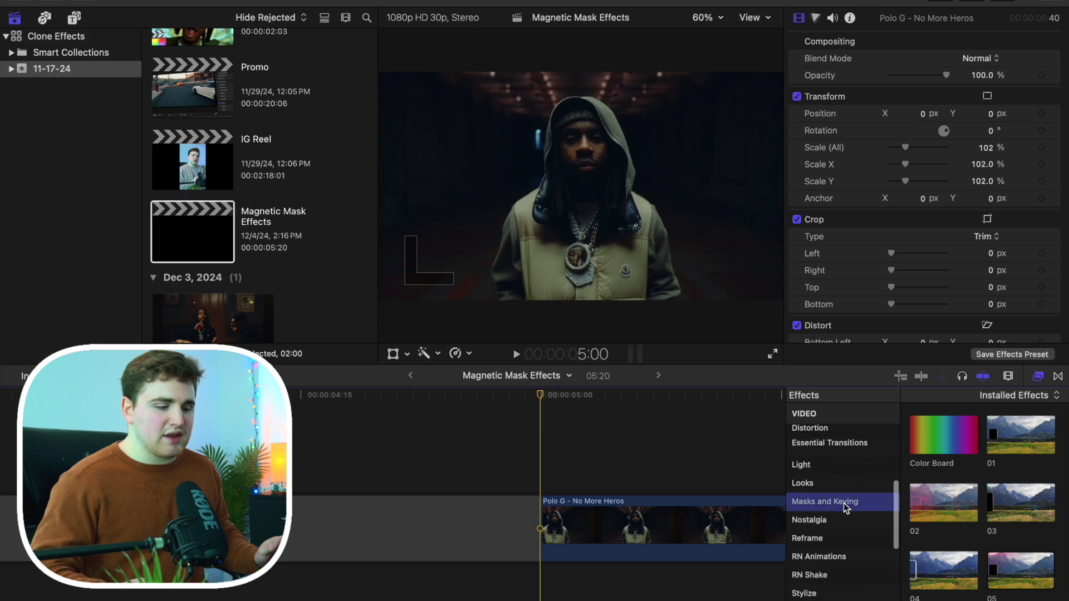
pyautogui.scroll(-3, 942, 503)
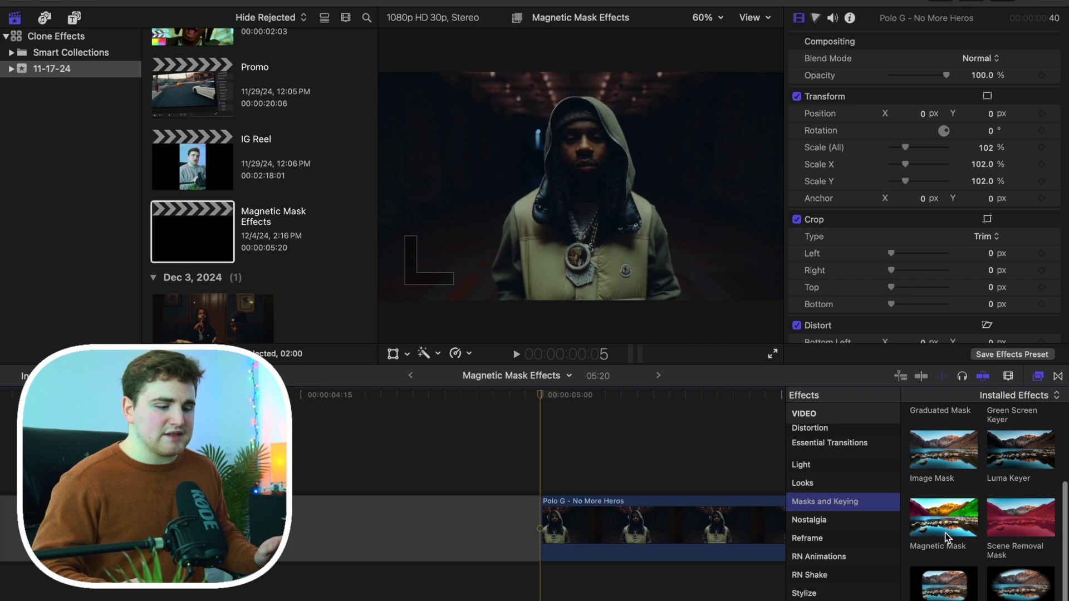
pyautogui.moveTo(944, 528); pyautogui.dragTo(712, 524)
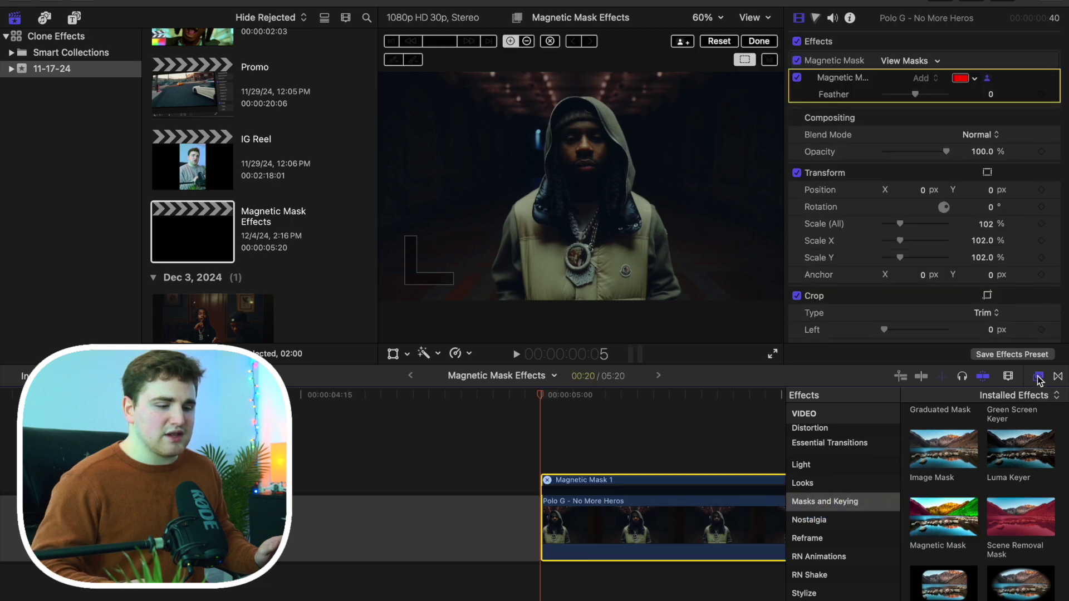
pyautogui.click(1038, 378)
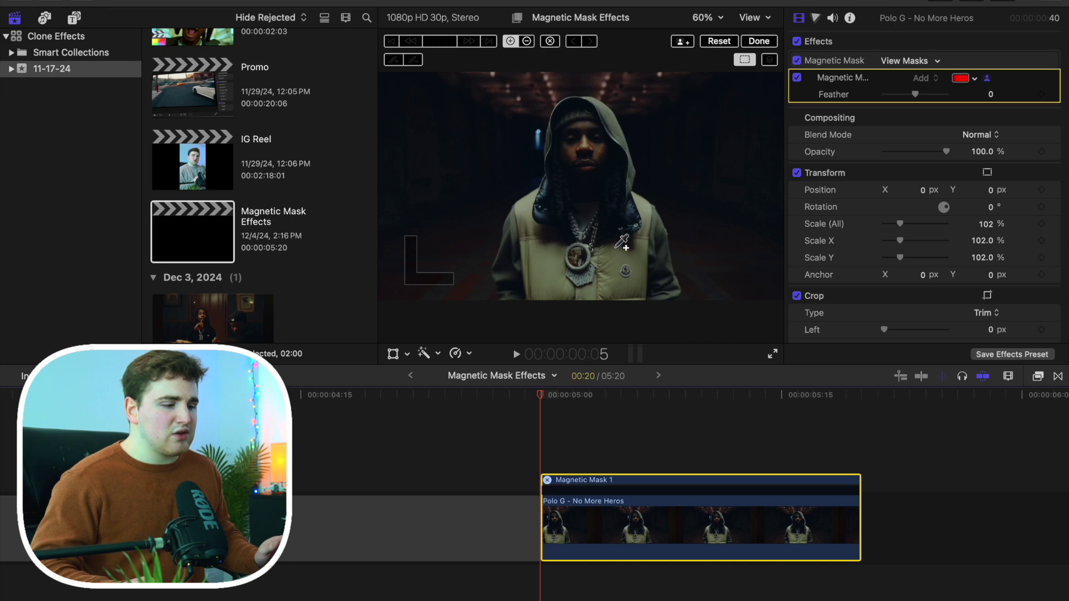
# Mask the hooded man at the clip's first frame by sampling his chest and the missed sleeve near the image's lower-left side
pyautogui.click(600, 218)
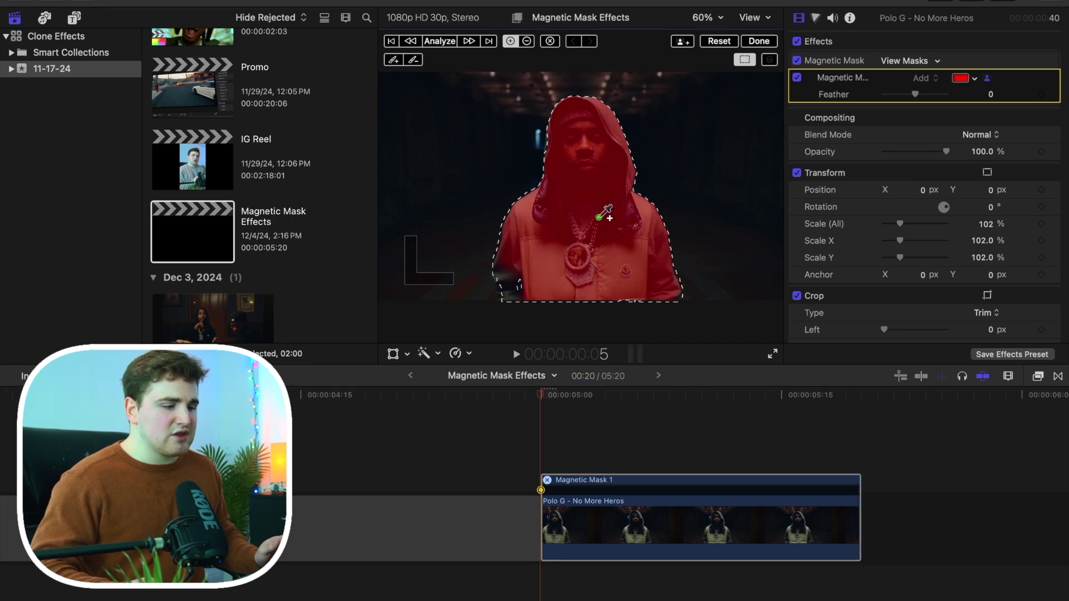
pyautogui.click(522, 284)
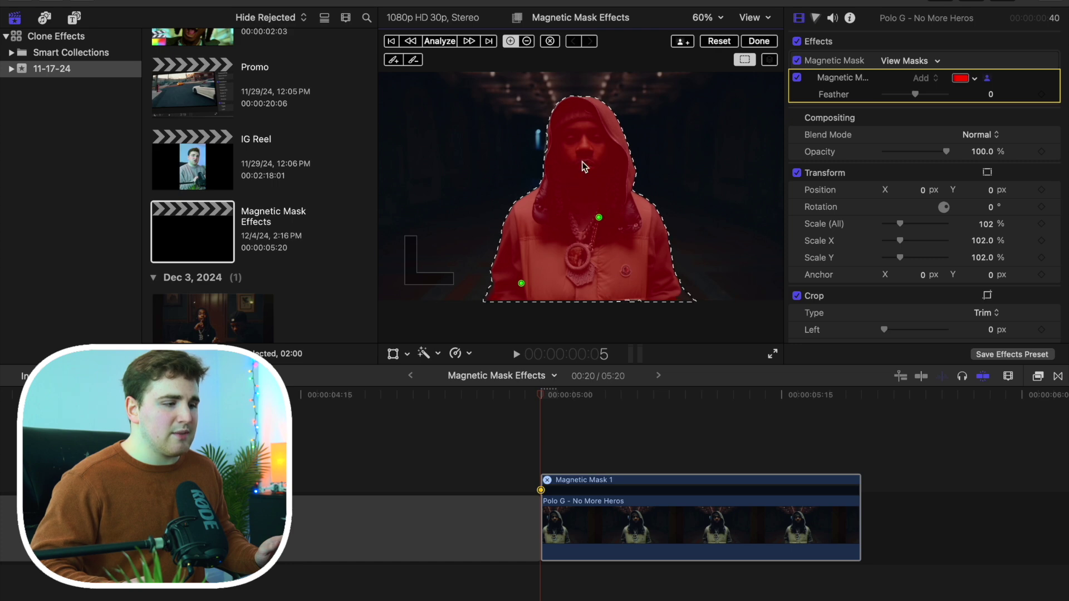
# Paint the missed edge areas at the top and left side of the hood into the mask with the add brush
pyautogui.click(708, 18)
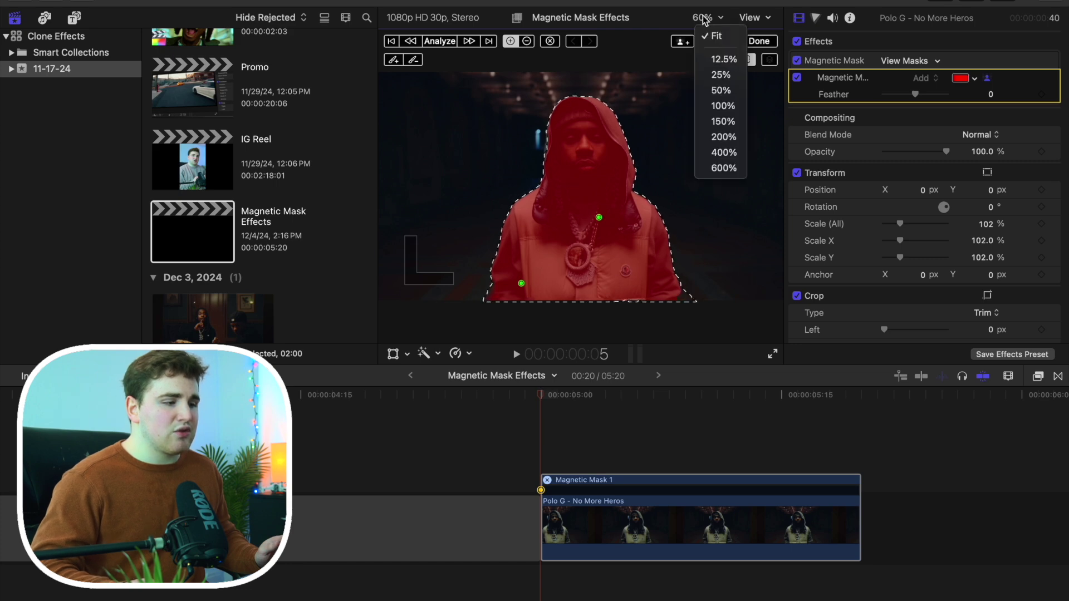
pyautogui.click(718, 139)
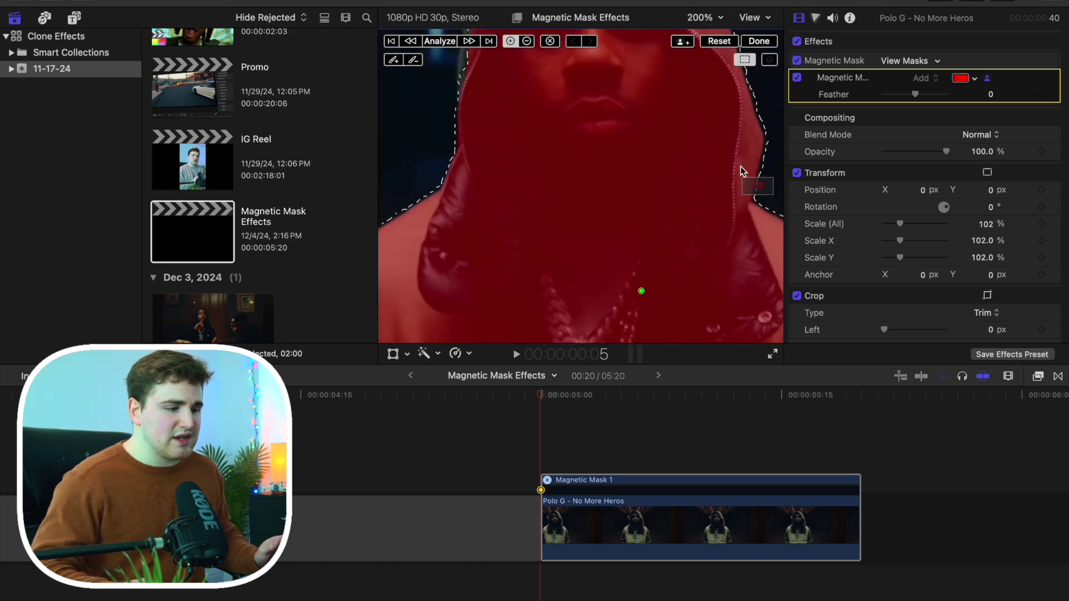
pyautogui.click(709, 17)
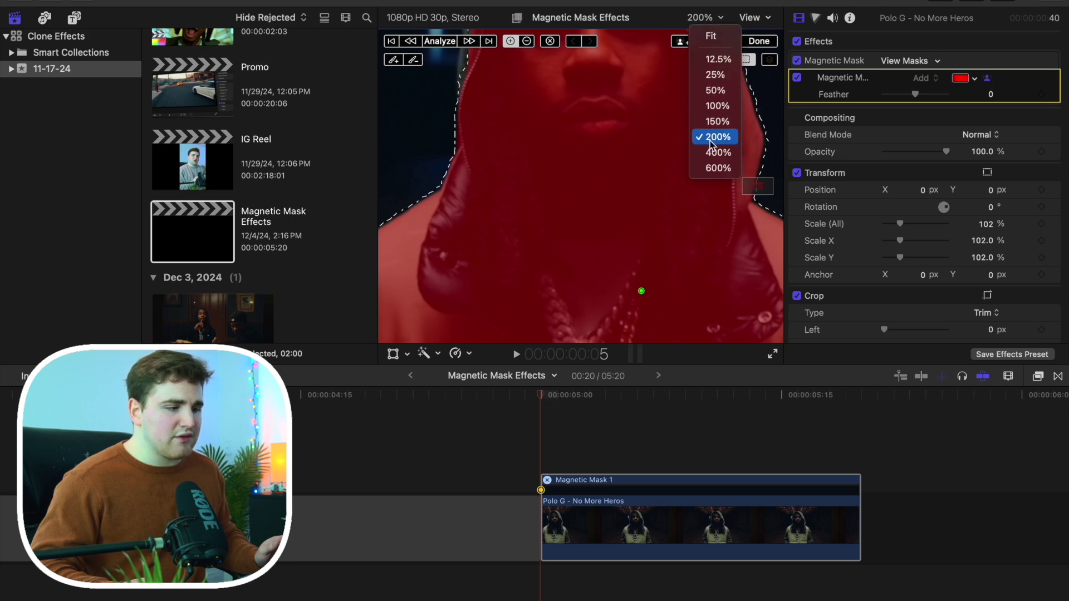
pyautogui.click(718, 153)
pyautogui.moveTo(758, 186); pyautogui.dragTo(758, 181)
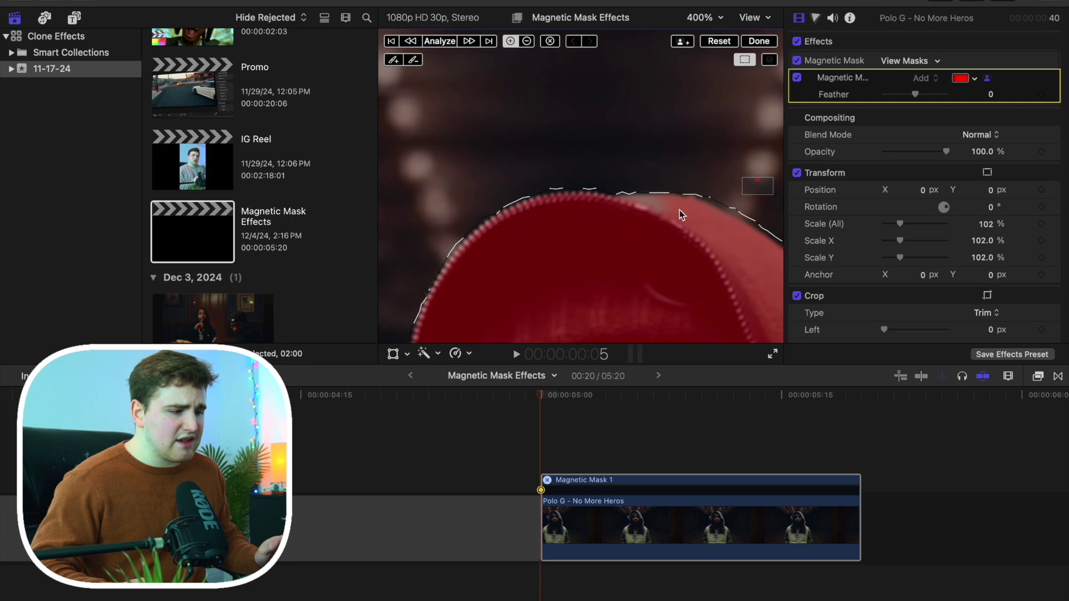
pyautogui.click(393, 60)
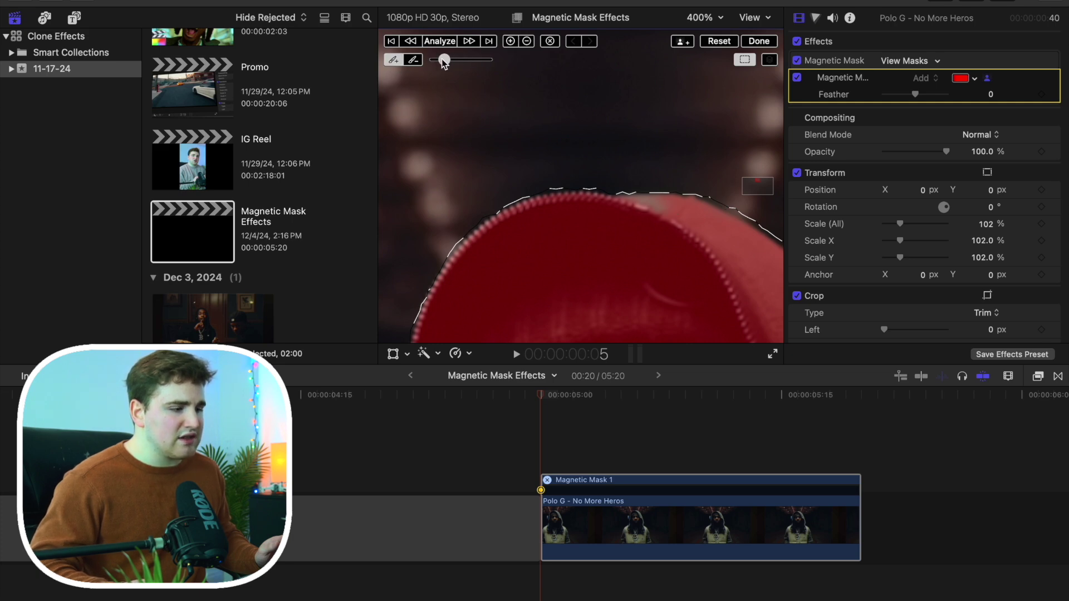
pyautogui.moveTo(626, 204); pyautogui.dragTo(640, 205)
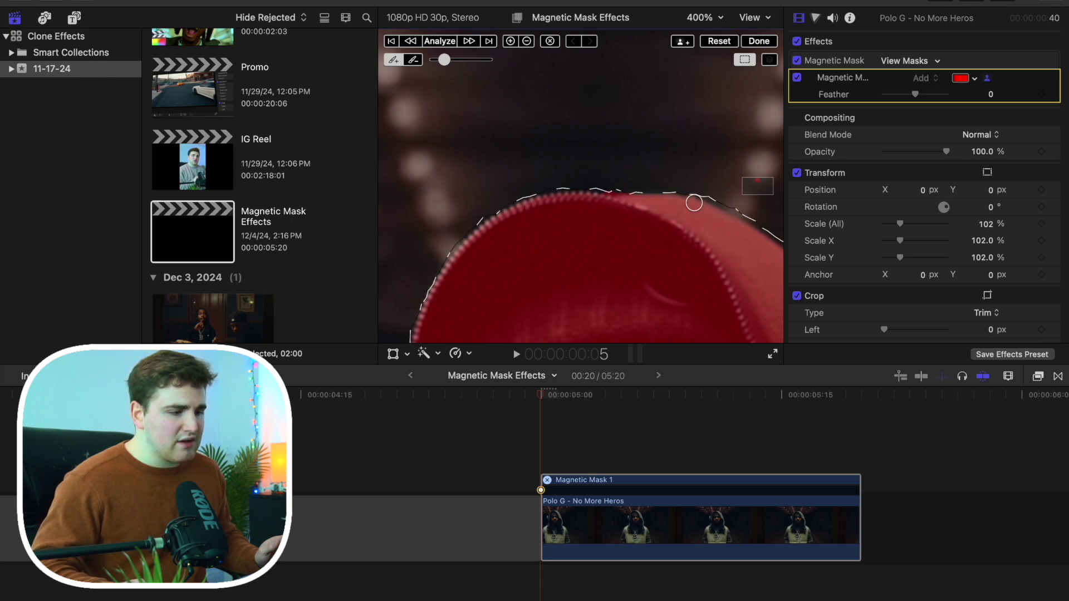
pyautogui.moveTo(749, 186); pyautogui.dragTo(749, 190)
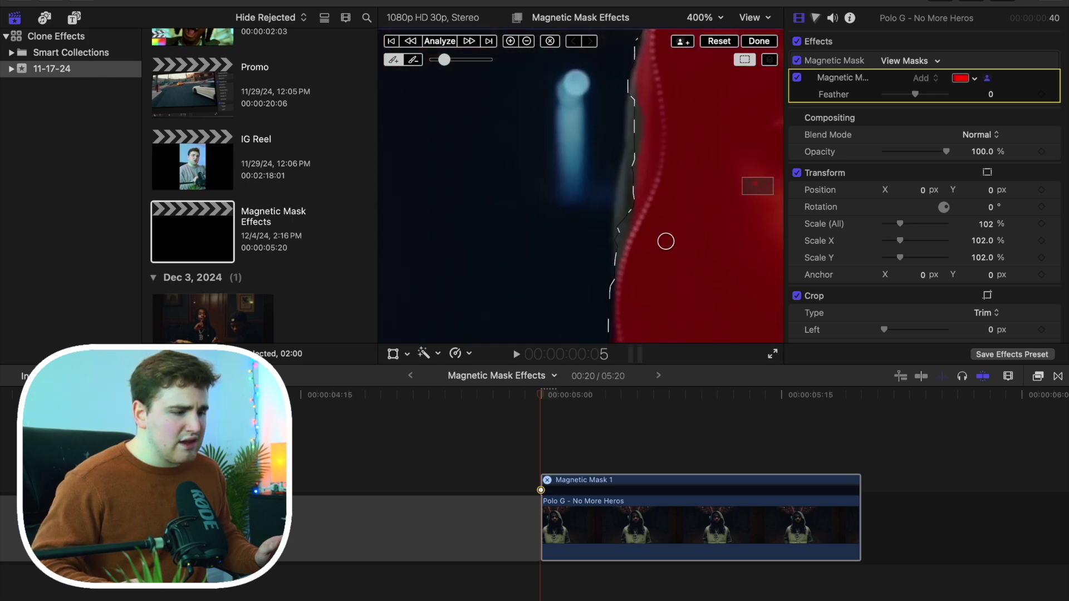
pyautogui.moveTo(626, 257); pyautogui.dragTo(627, 206)
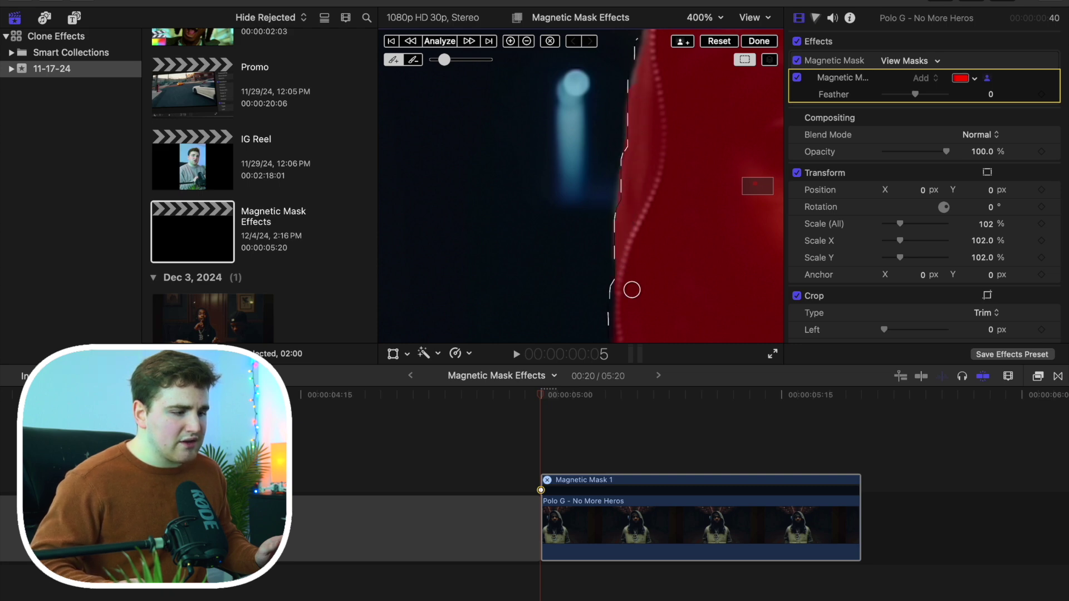
# Erase the excess mask outside the man's left-hand sleeve edge with the subtract brush and analyze the mask across the clip
pyautogui.moveTo(757, 186)
pyautogui.mouseDown()
pyautogui.moveTo(752, 201)
pyautogui.moveTo(760, 184)
pyautogui.moveTo(770, 196)
pyautogui.moveTo(760, 185)
pyautogui.moveTo(752, 199)
pyautogui.mouseUp()
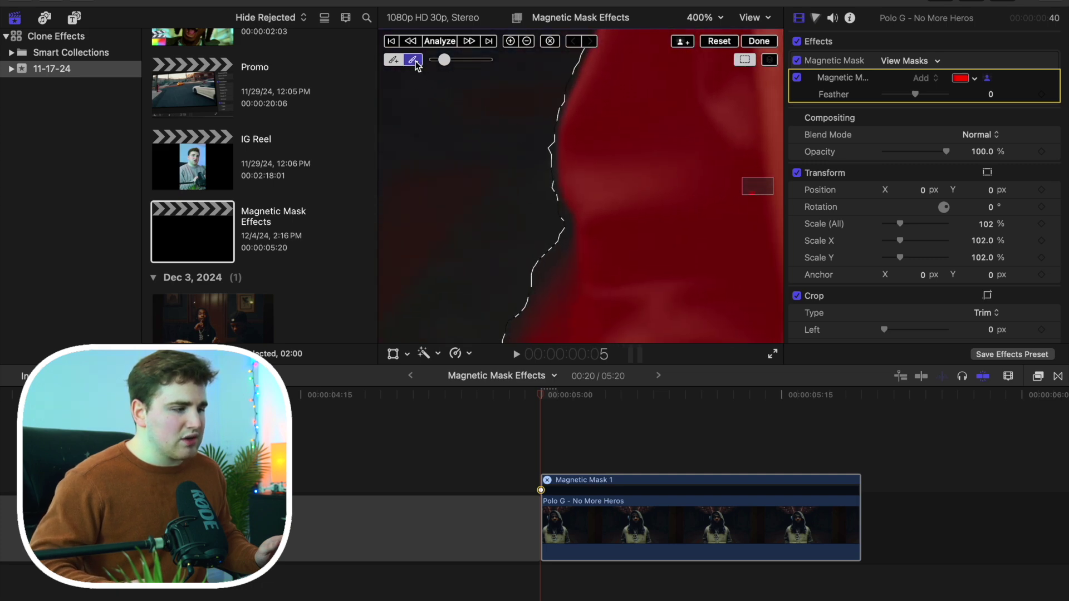
pyautogui.moveTo(555, 249); pyautogui.dragTo(557, 259)
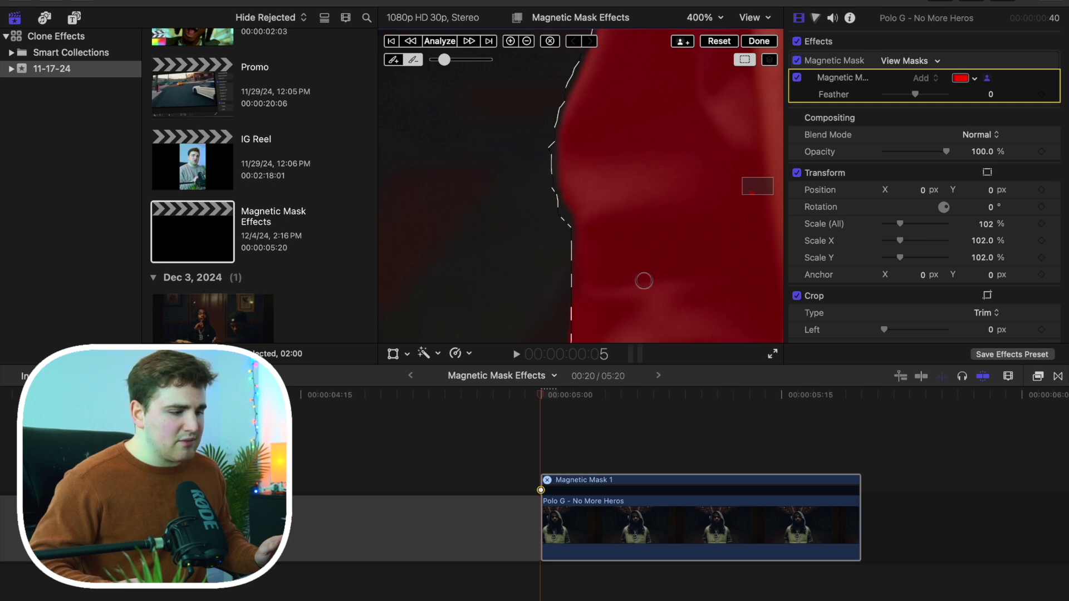
pyautogui.click(706, 18)
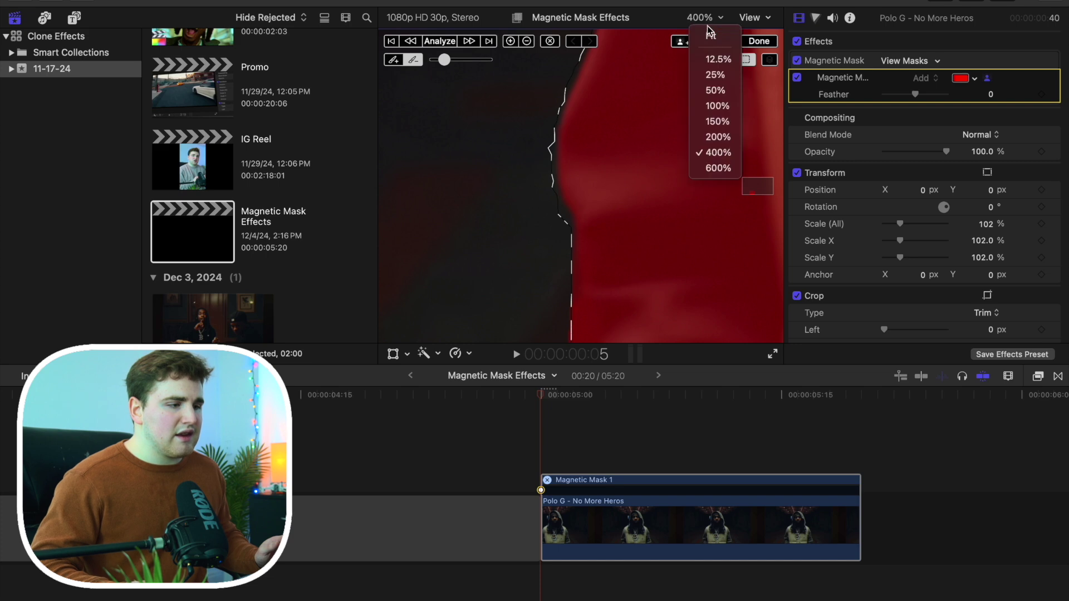
pyautogui.click(710, 35)
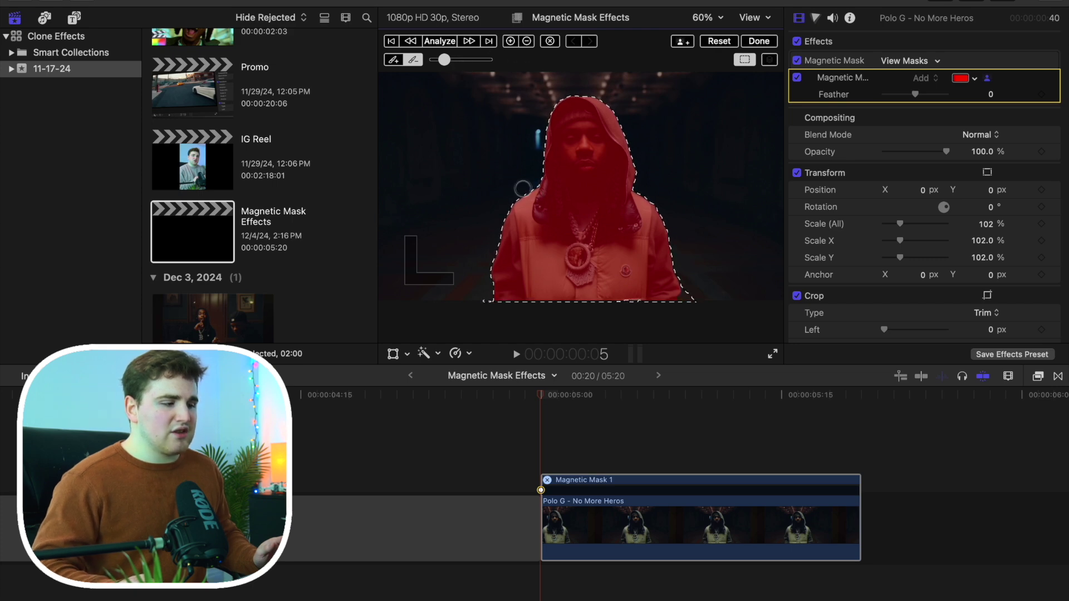
pyautogui.click(442, 41)
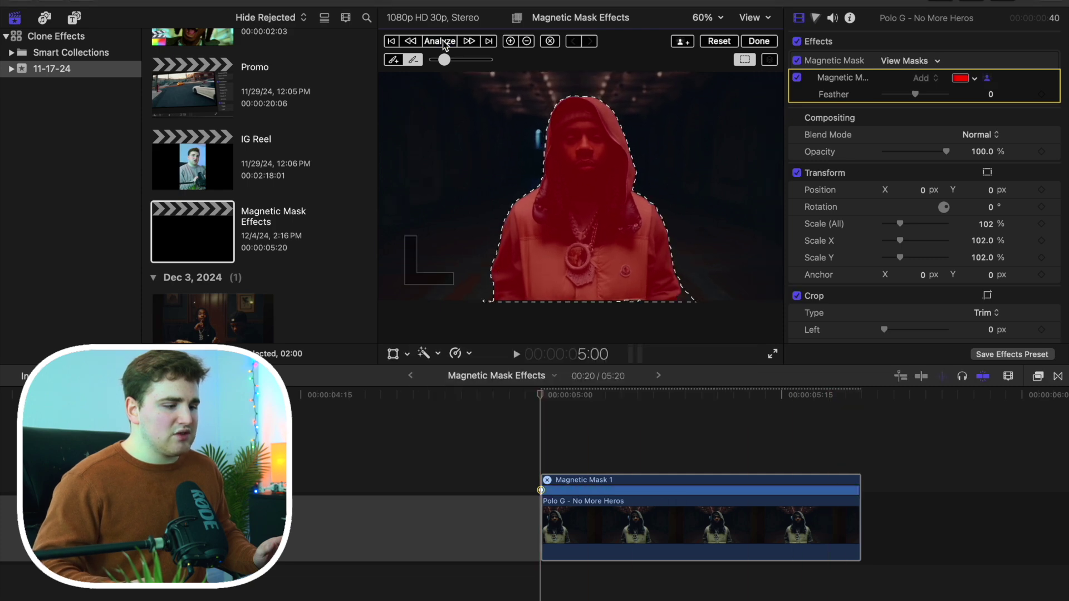
# At 5:08, add the two unmasked patches along the vest's lower edge to the mask and analyze the clip again
pyautogui.moveTo(543, 396); pyautogui.dragTo(674, 412)
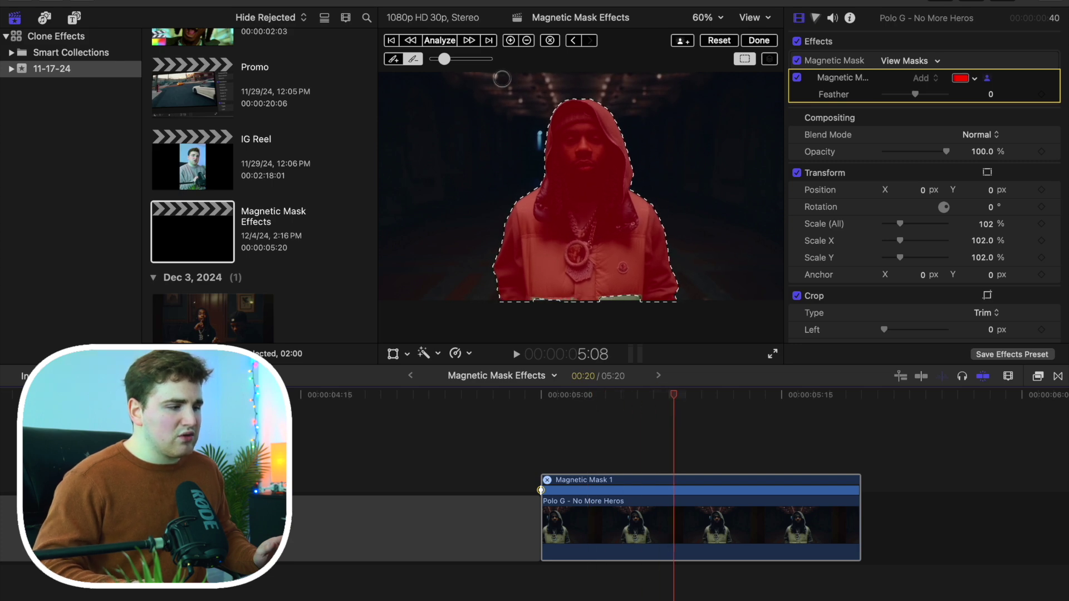
pyautogui.click(511, 42)
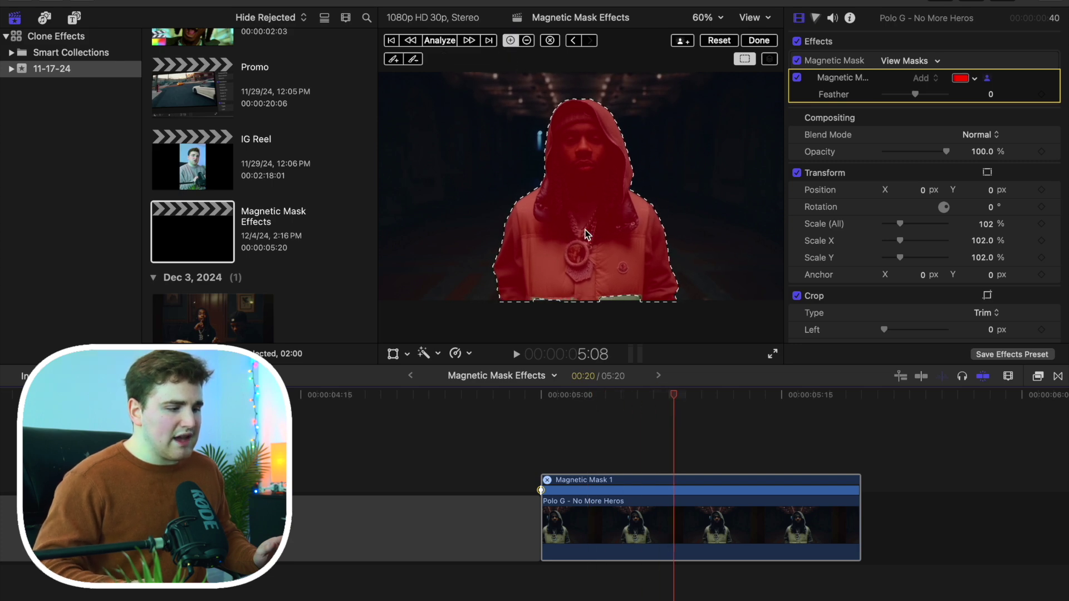
pyautogui.click(620, 295)
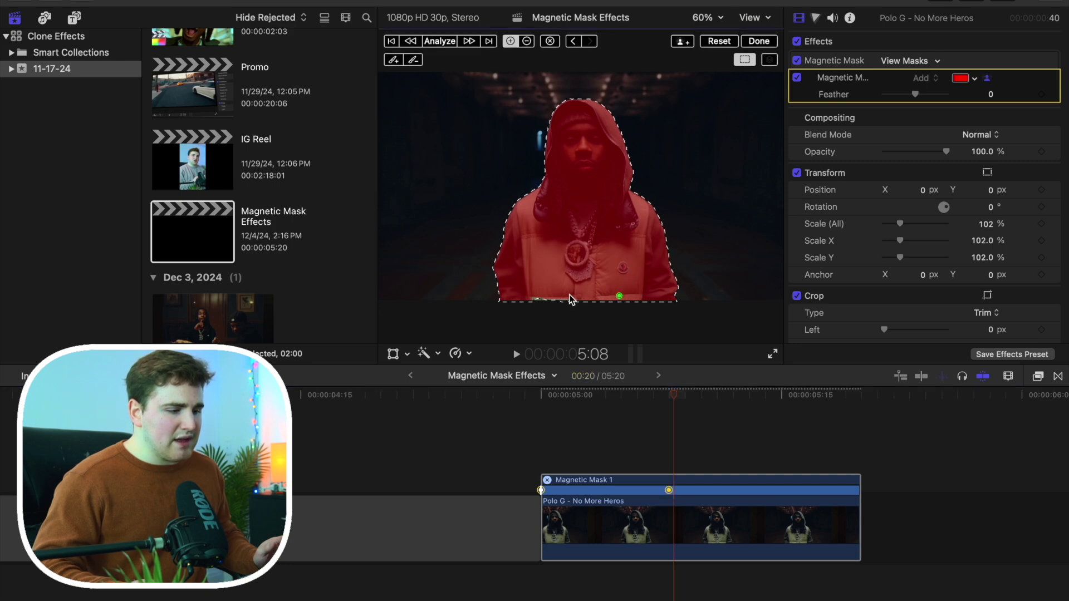
pyautogui.click(541, 297)
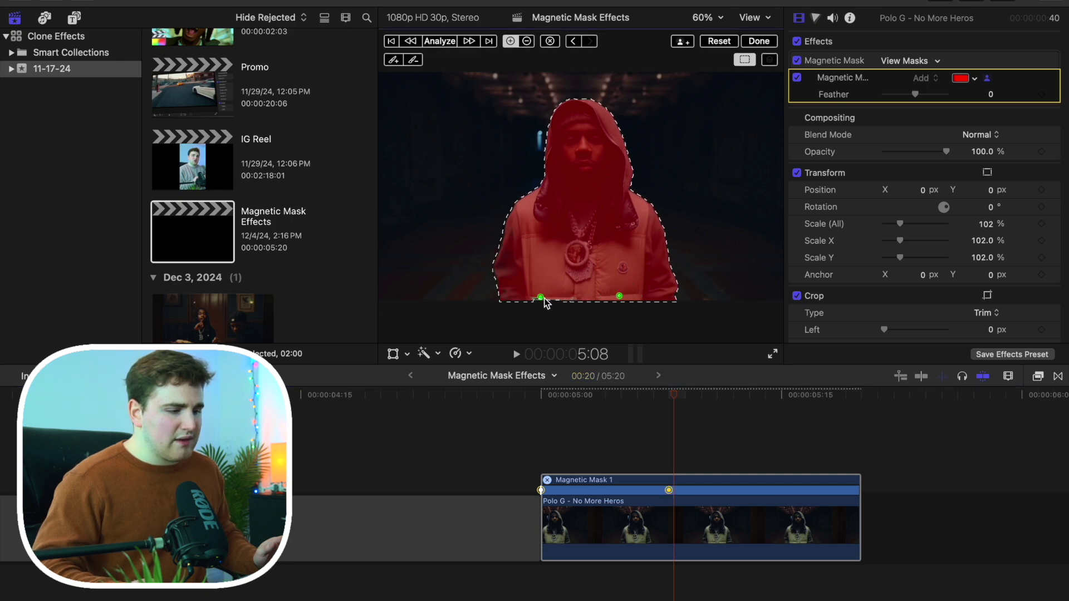
pyautogui.click(441, 43)
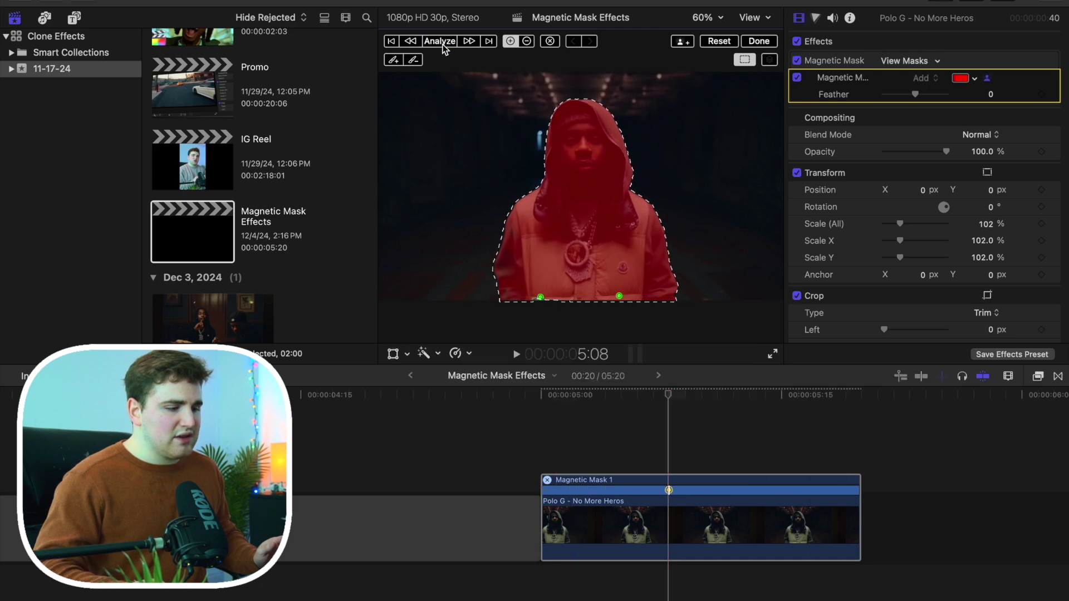
# At 5:14, add the unmasked patch at the vest's bottom left to the mask with two sample points and reanalyze
pyautogui.moveTo(664, 397); pyautogui.dragTo(770, 423)
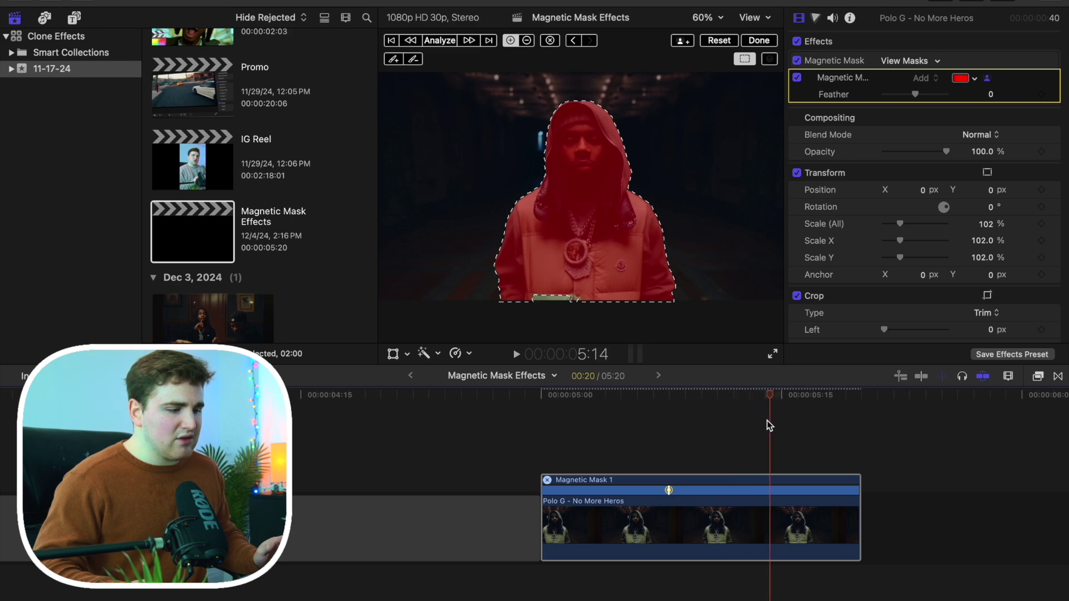
pyautogui.click(560, 296)
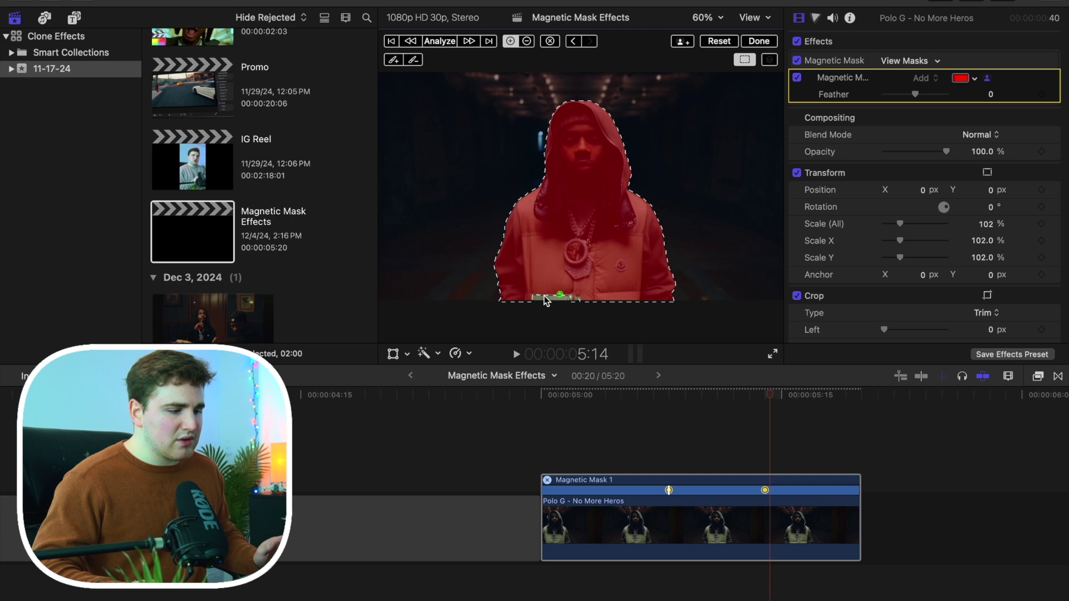
pyautogui.click(547, 296)
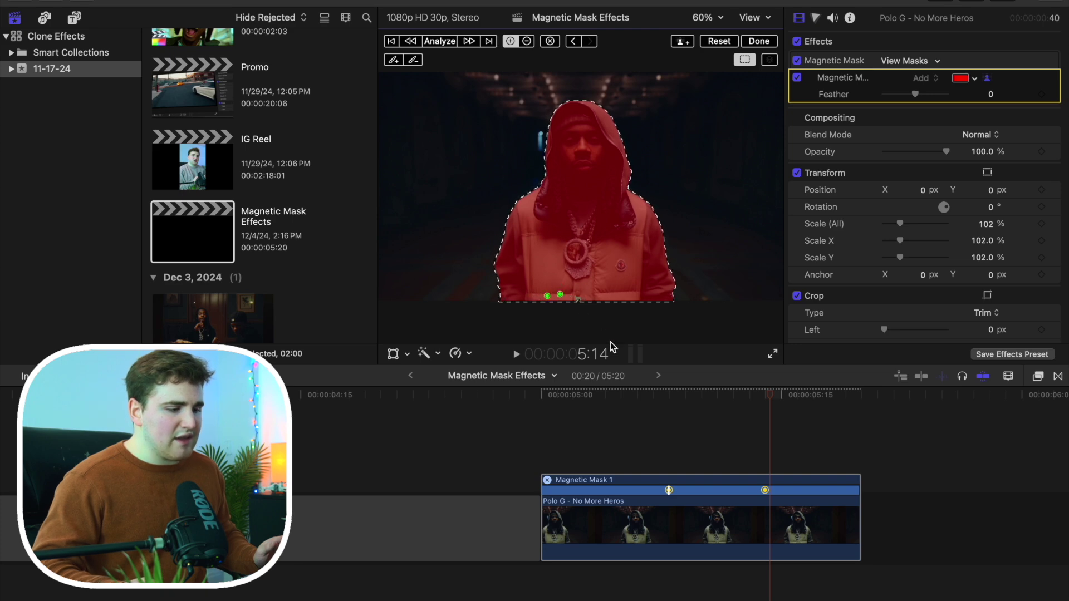
pyautogui.click(438, 44)
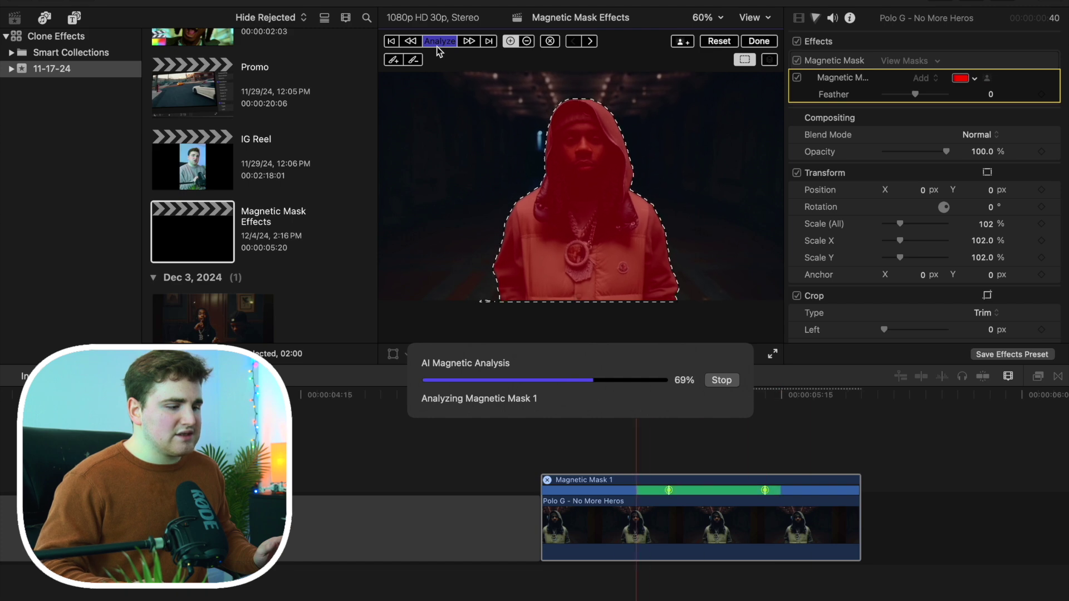
# At 5:18, add the small gap at the vest's bottom centre to the mask and reanalyze the clip
pyautogui.moveTo(763, 395); pyautogui.dragTo(838, 423)
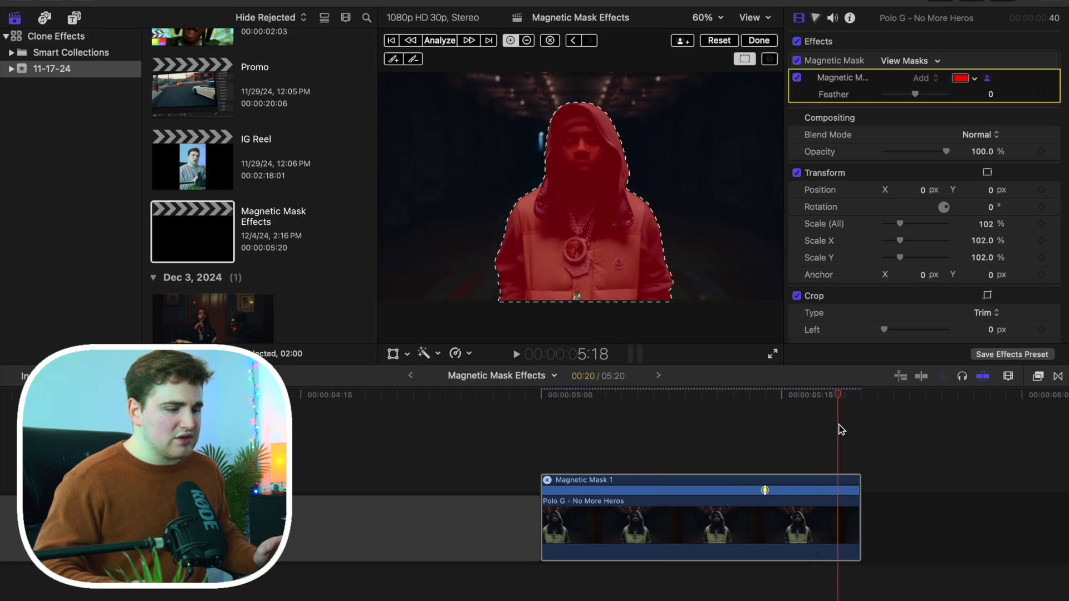
pyautogui.click(579, 296)
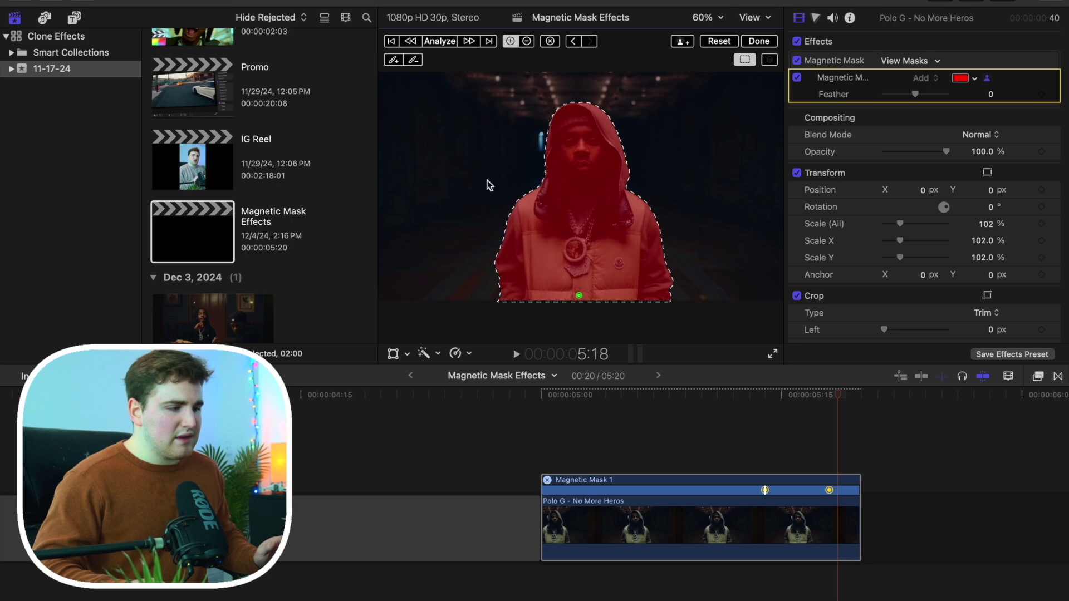
pyautogui.click(431, 45)
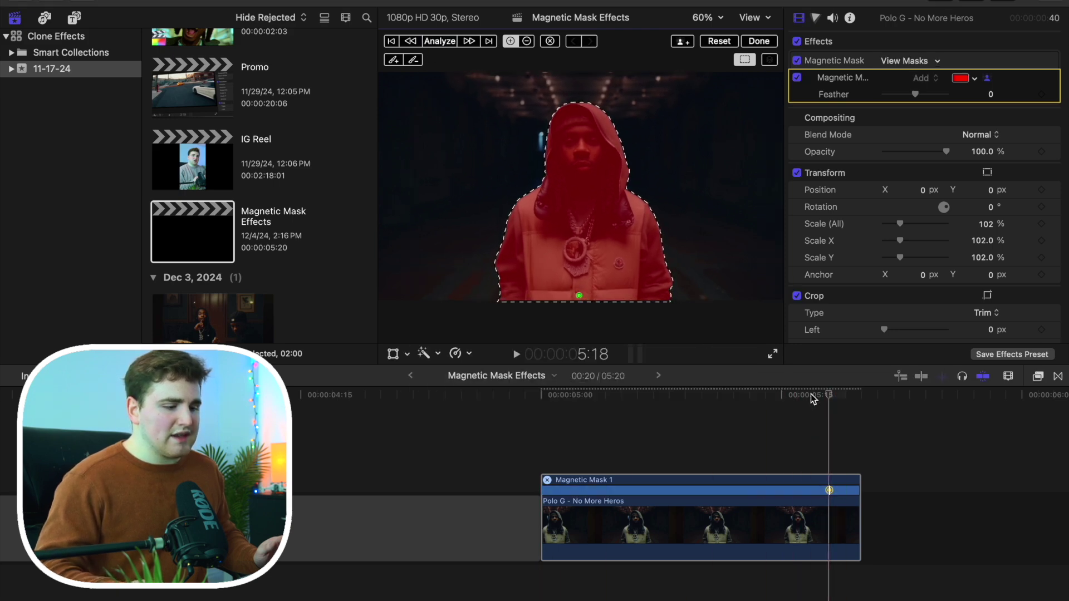
# Check the mask at 5:14, finish mask editing and review the isolated man back to 5:12
pyautogui.moveTo(827, 396); pyautogui.dragTo(777, 419)
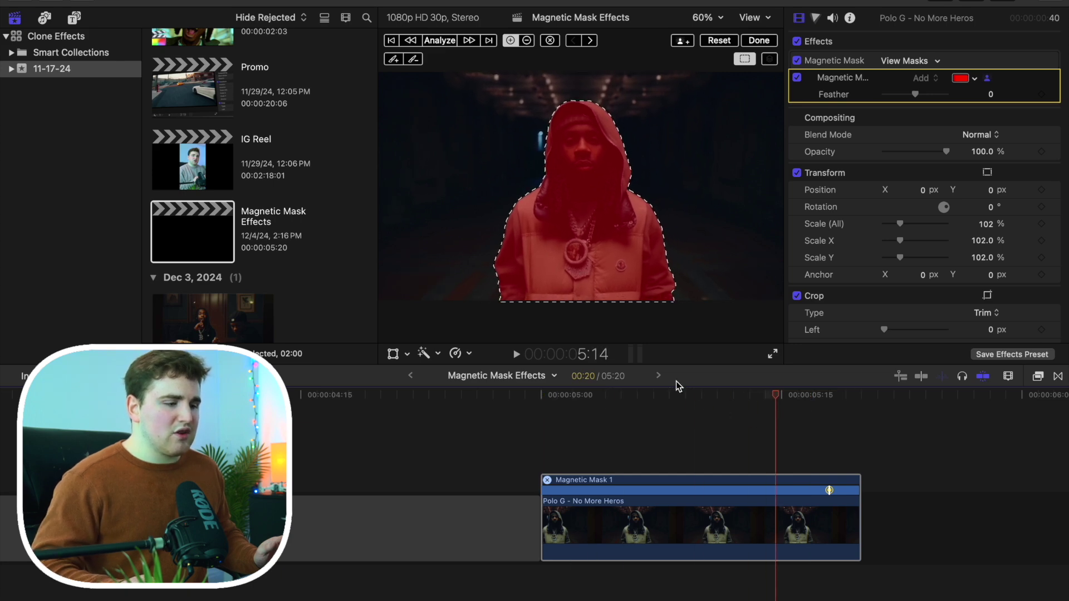
pyautogui.click(757, 40)
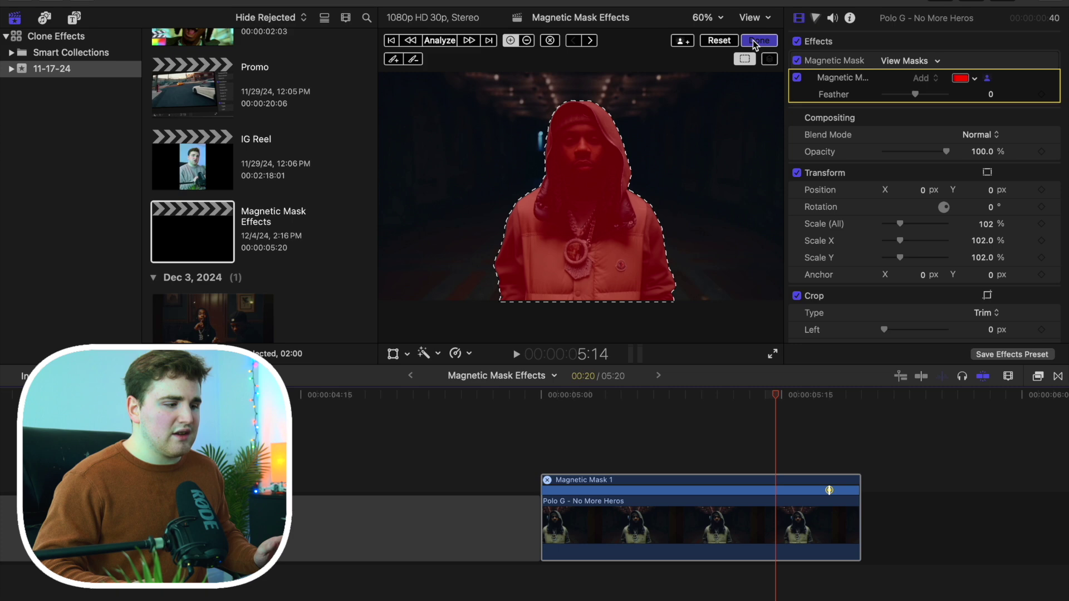
pyautogui.moveTo(778, 411); pyautogui.dragTo(745, 426)
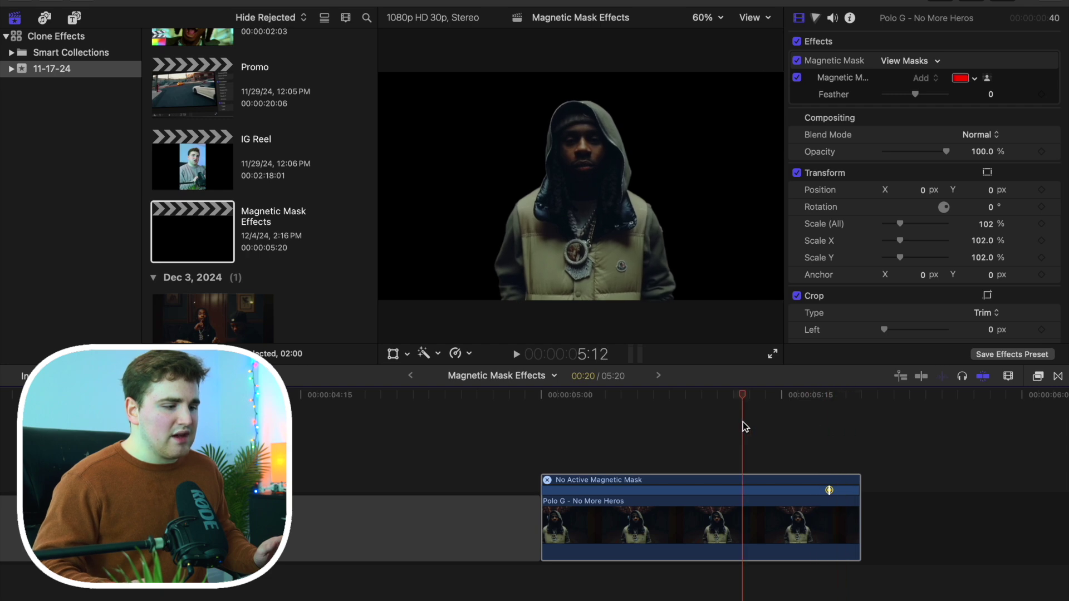
# Hide the Magnetic Mask editor on the Polo G clip and duplicate the masked clip onto the layer above
pyautogui.rightClick(740, 517)
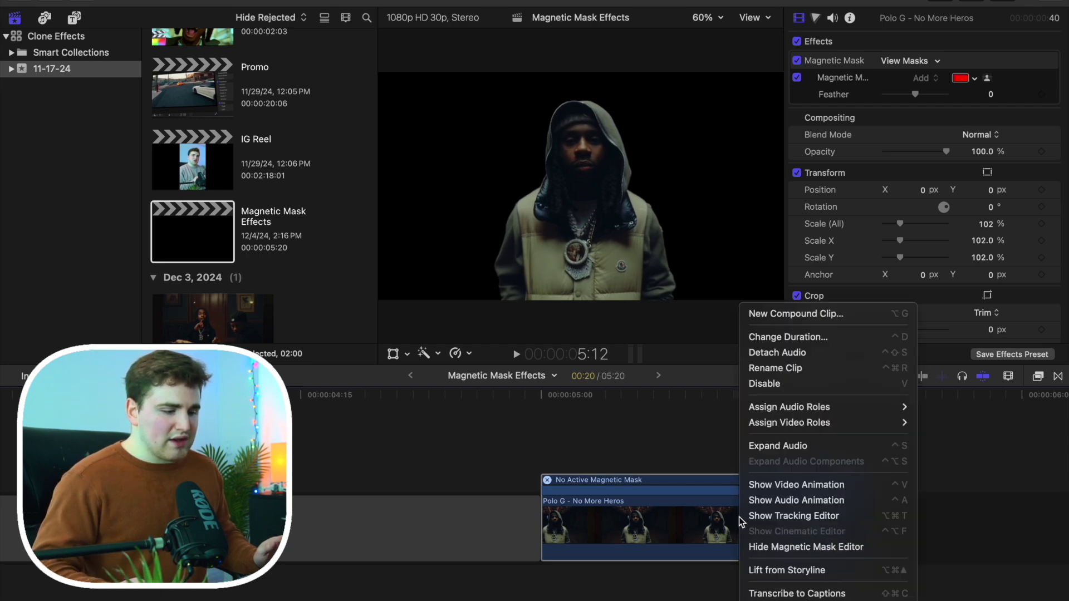
pyautogui.click(765, 549)
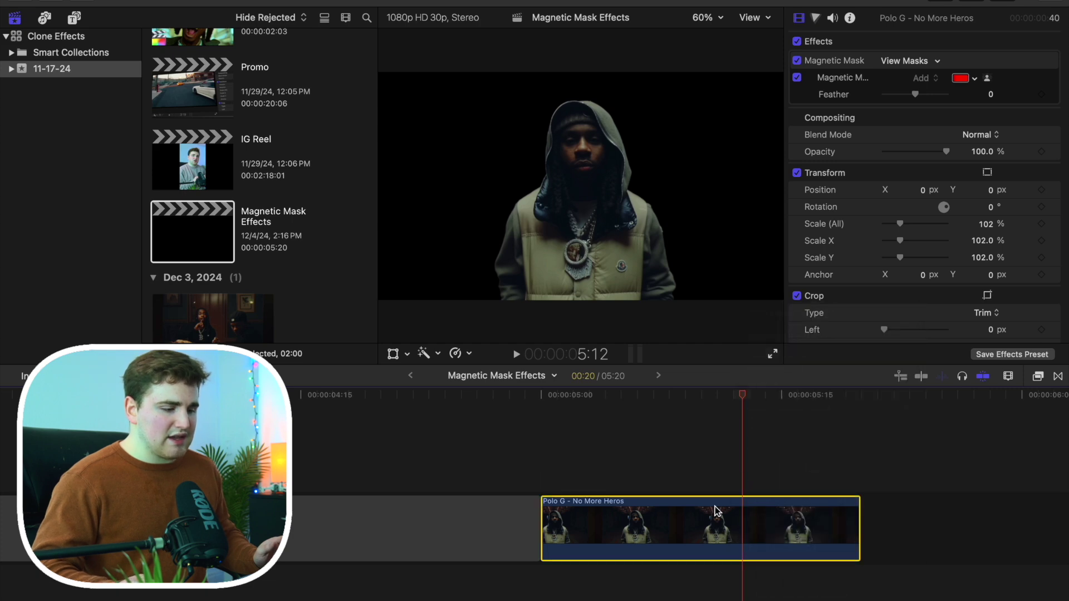
pyautogui.moveTo(720, 509); pyautogui.dragTo(723, 478)
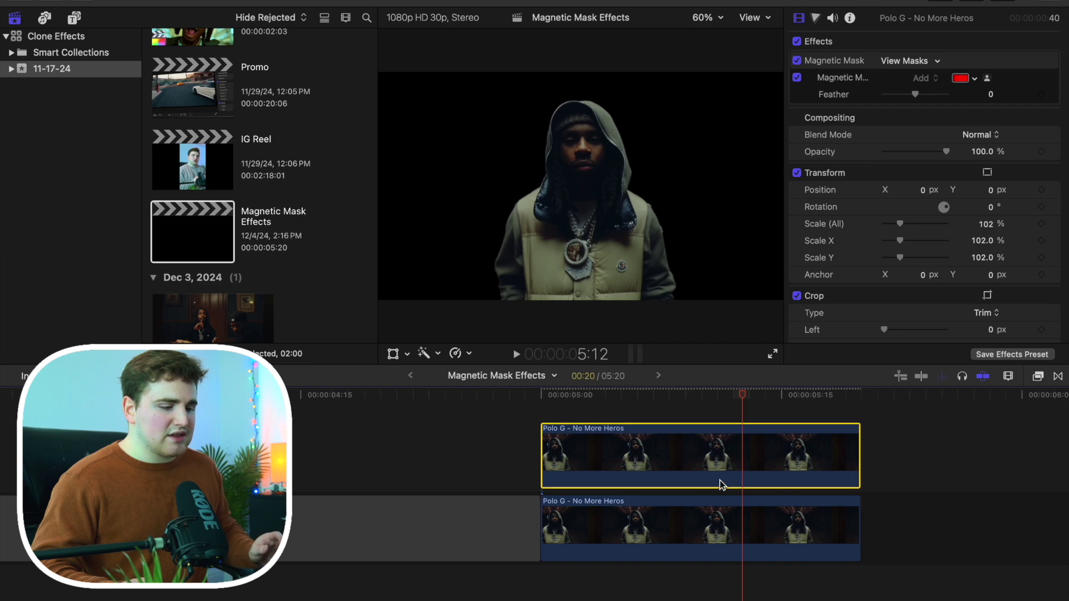
# Remove the Magnetic Mask from the lower Polo G clip so it serves as the full background
pyautogui.click(720, 515)
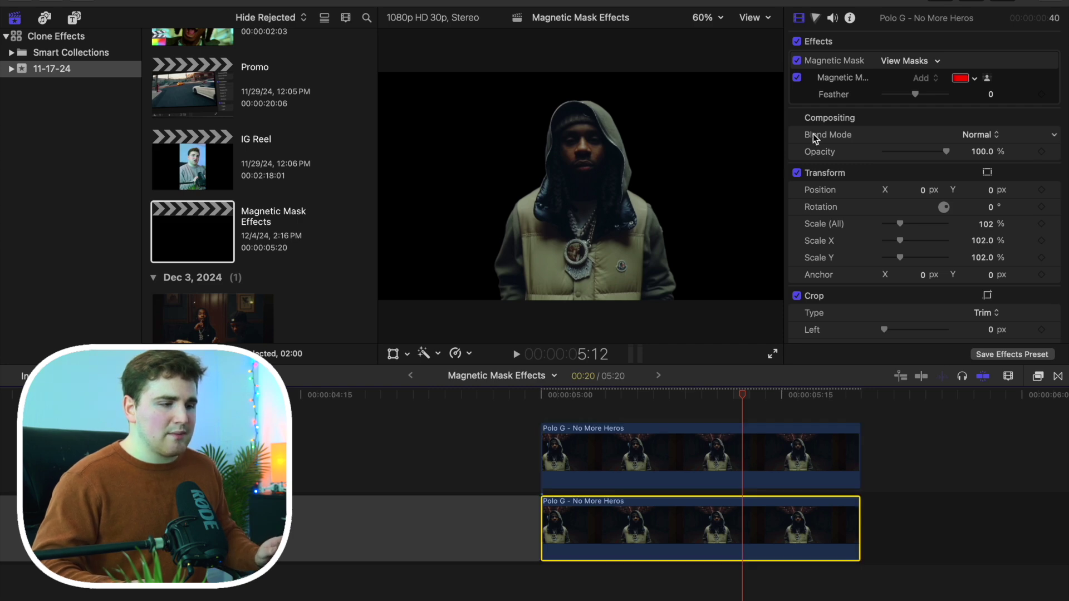
pyautogui.click(835, 66)
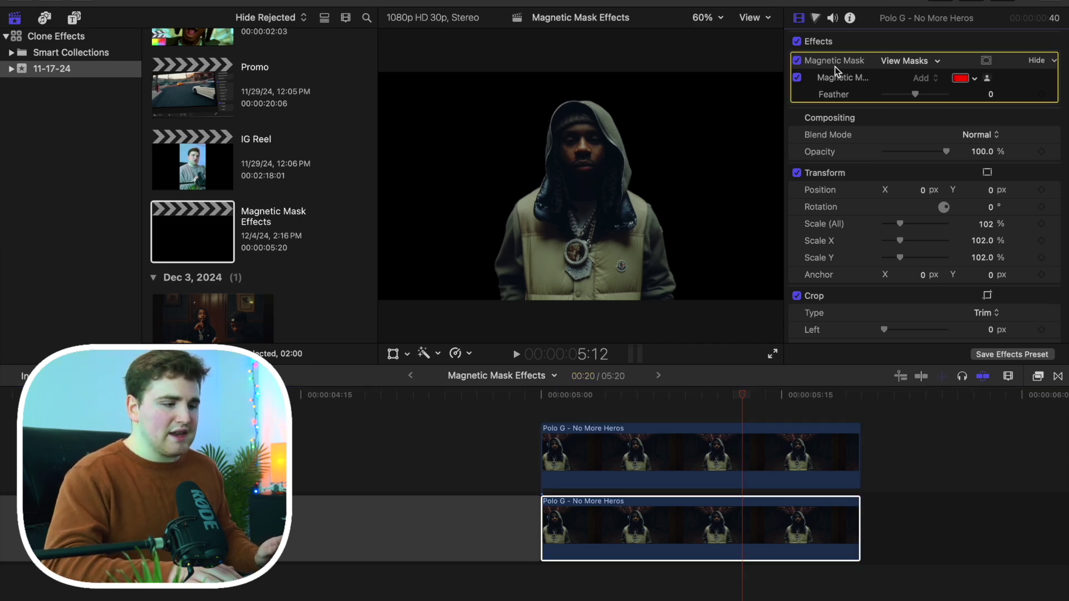
pyautogui.press('Delete')
pyautogui.click(740, 545)
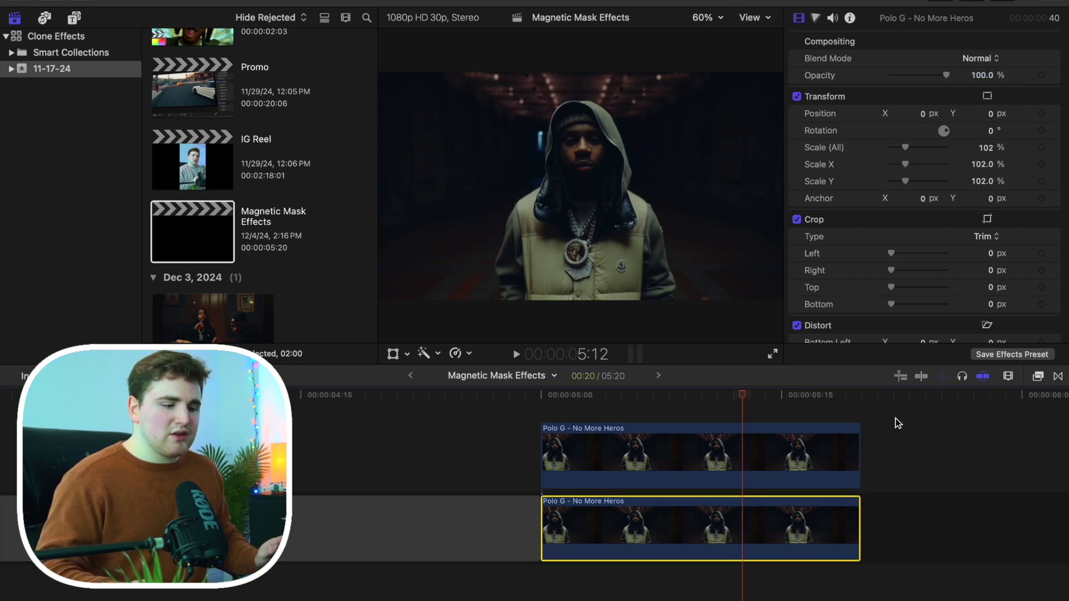
# Reduce the height of the clips in the timeline to make room for more layers
pyautogui.click(1009, 377)
pyautogui.moveTo(929, 471)
pyautogui.mouseDown()
pyautogui.moveTo(941, 471)
pyautogui.moveTo(930, 472)
pyautogui.mouseUp()
pyautogui.moveTo(919, 474); pyautogui.dragTo(867, 480)
pyautogui.click(742, 415)
# Duplicate the masked clip twice, stacking three masked layers above the background clip
pyautogui.click(747, 436)
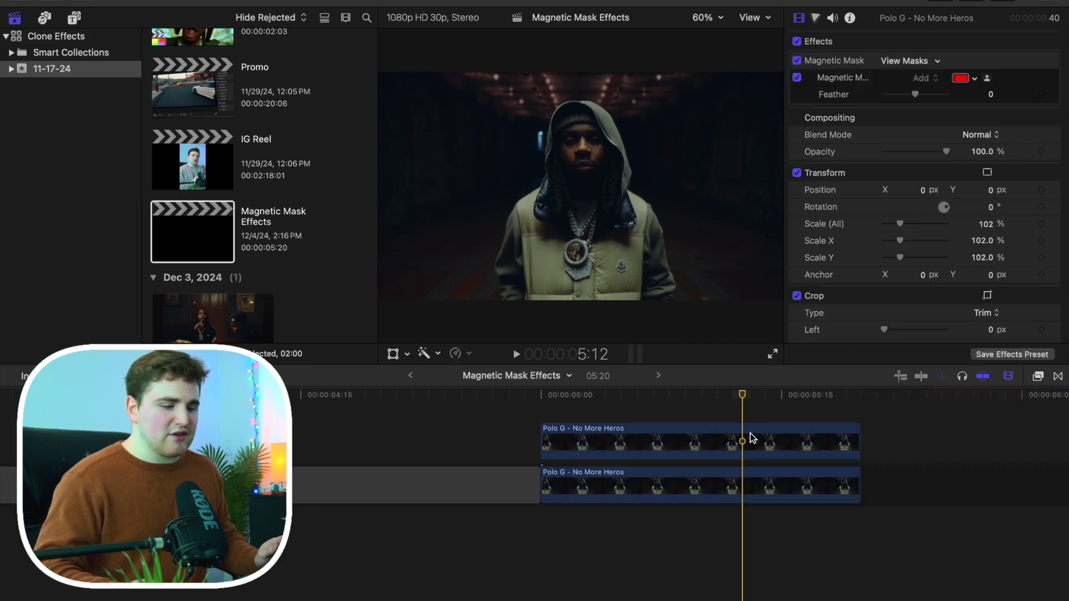
pyautogui.scroll(4, 732, 479)
pyautogui.moveTo(739, 529); pyautogui.dragTo(737, 490)
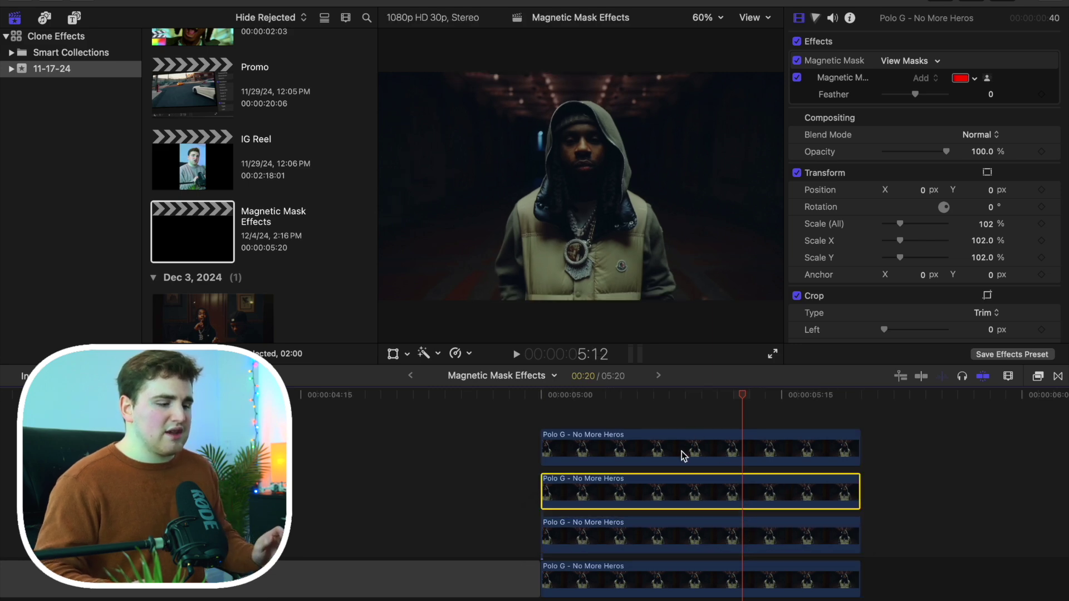
# At 5:00, offset the second clip from the top to the left with a horizontal position of -518.1 px
pyautogui.click(543, 419)
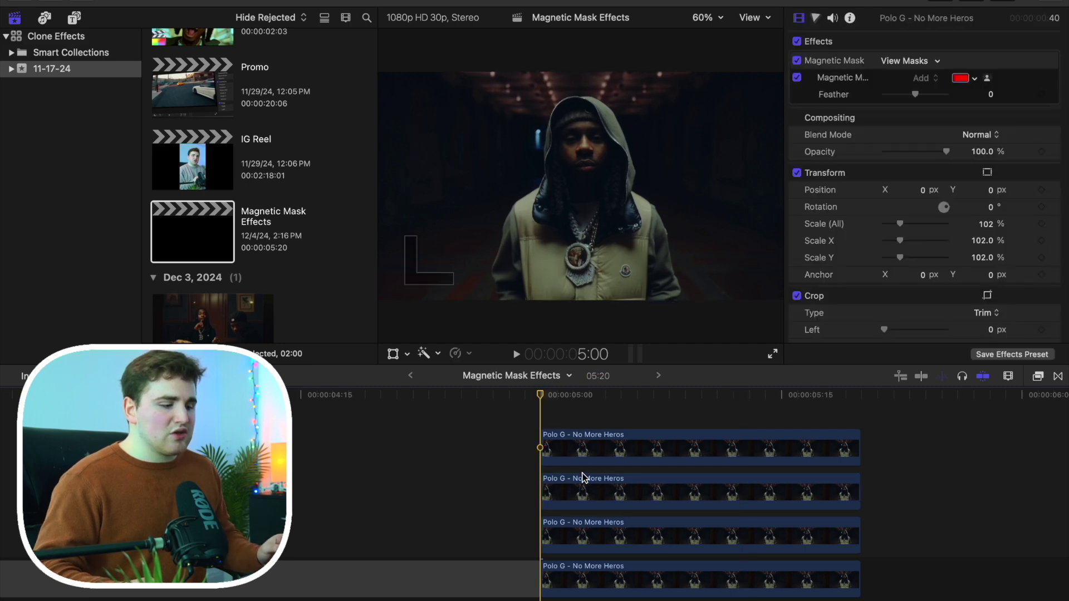
pyautogui.click(587, 489)
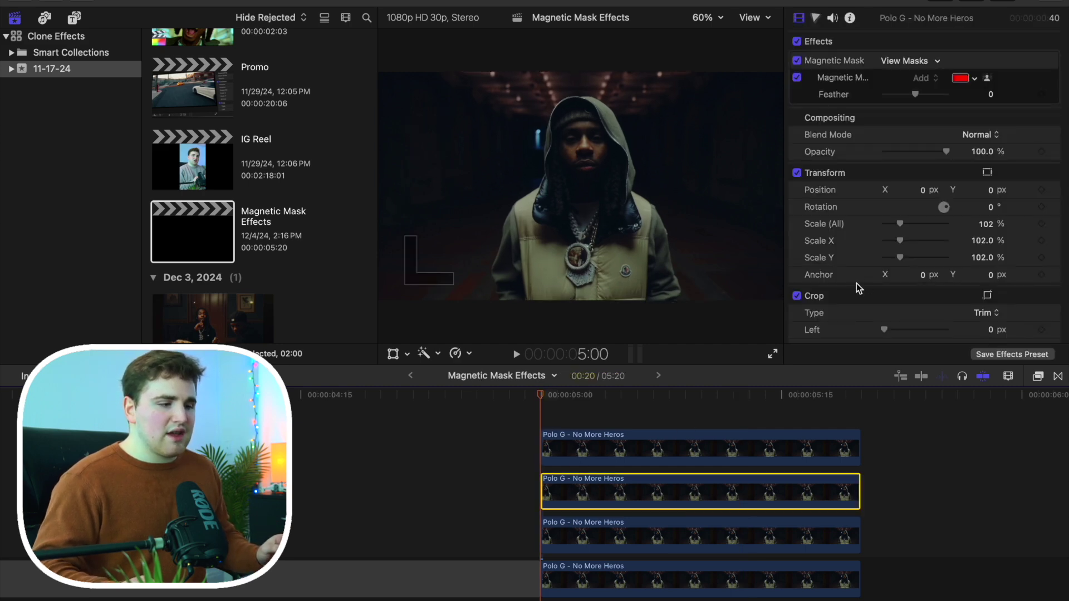
pyautogui.moveTo(922, 190); pyautogui.dragTo(922, 190)
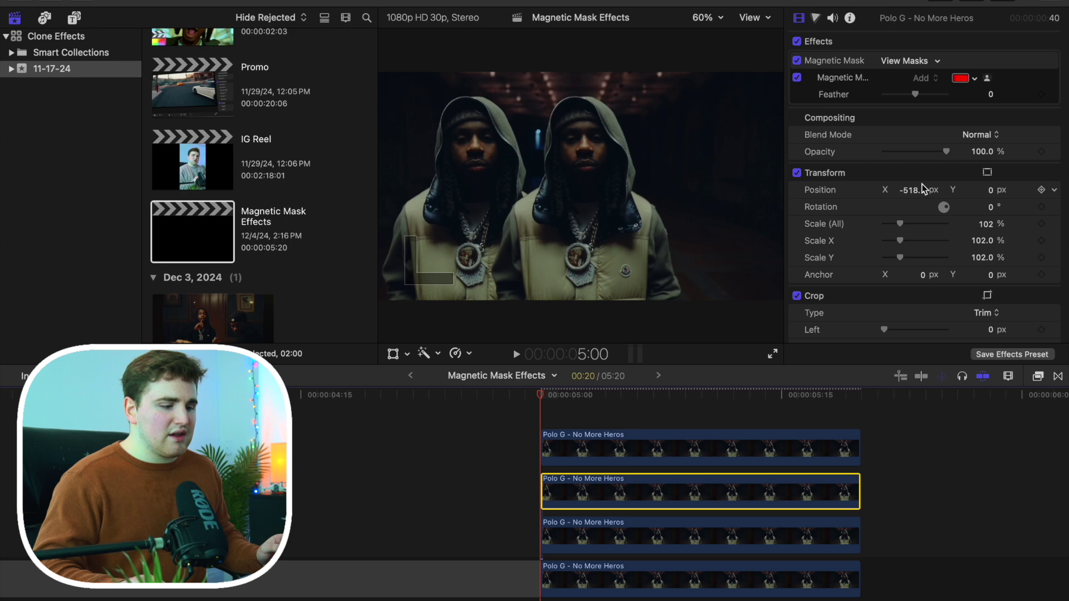
# Offset the third clip from the top to the right with a horizontal position of 545 px
pyautogui.click(798, 534)
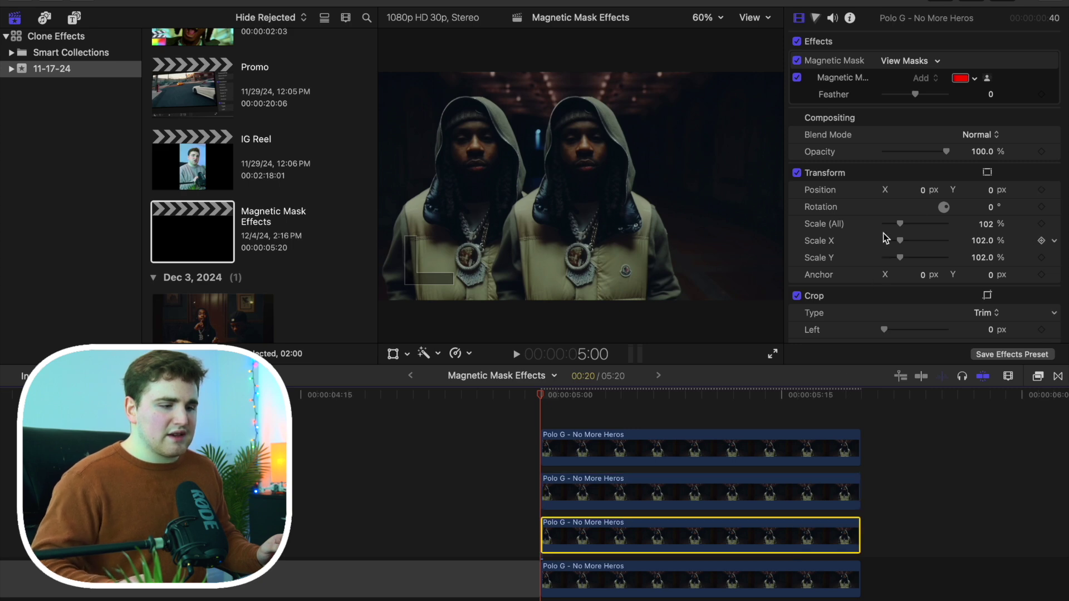
pyautogui.moveTo(922, 190); pyautogui.dragTo(923, 190)
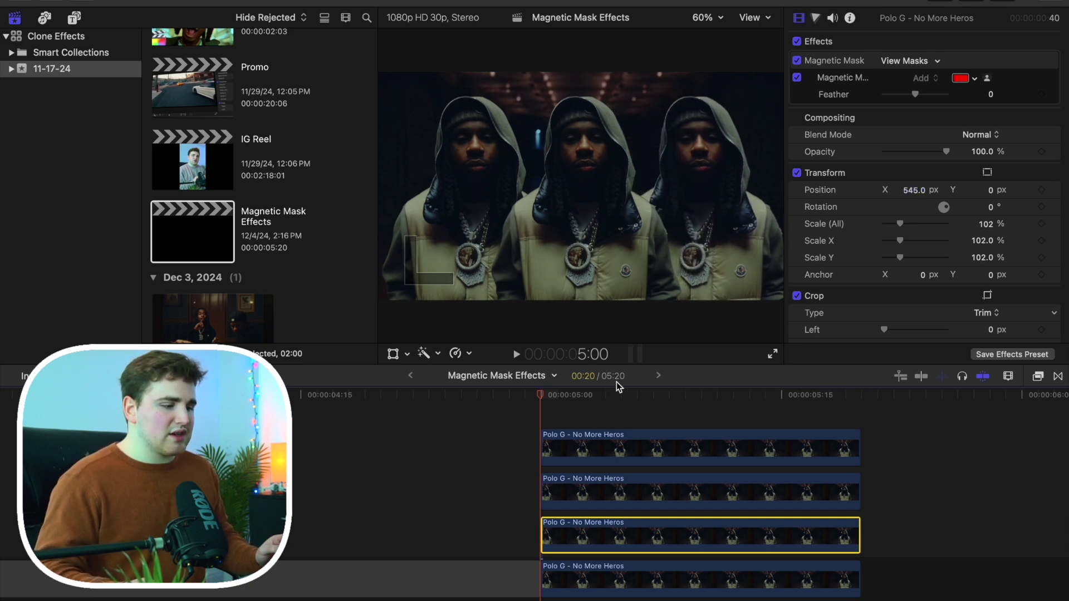
pyautogui.click(545, 425)
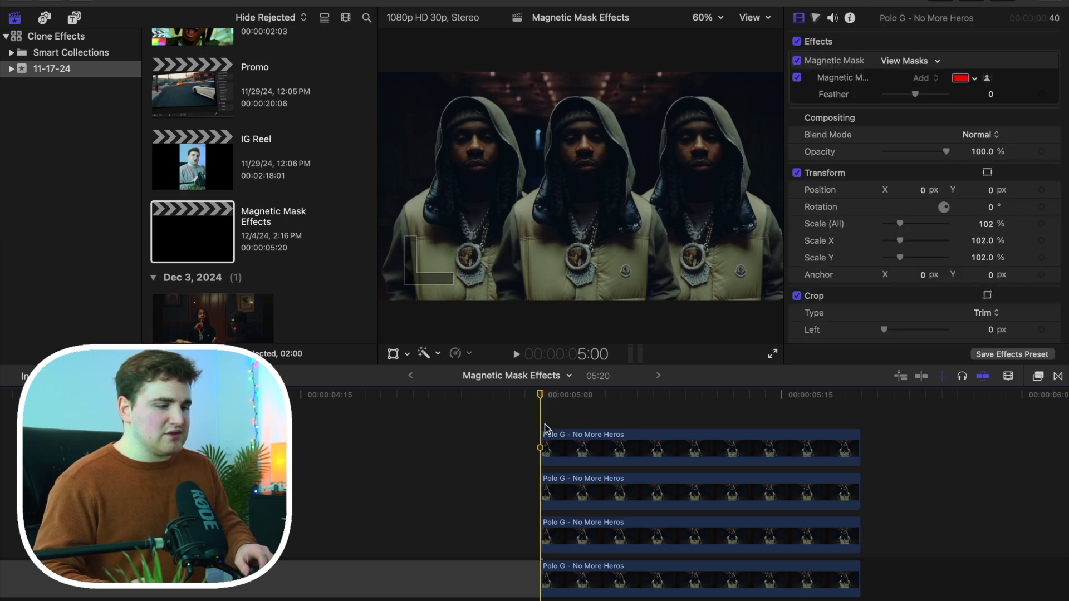
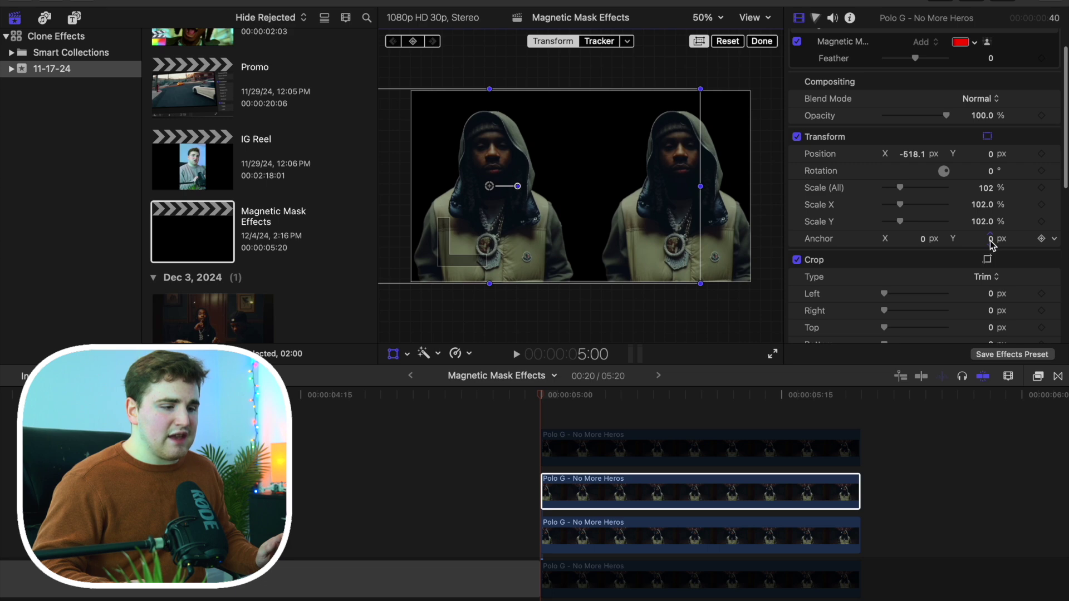
# Set the left clone's vertical anchor to -490 px
pyautogui.moveTo(992, 244); pyautogui.dragTo(991, 334)
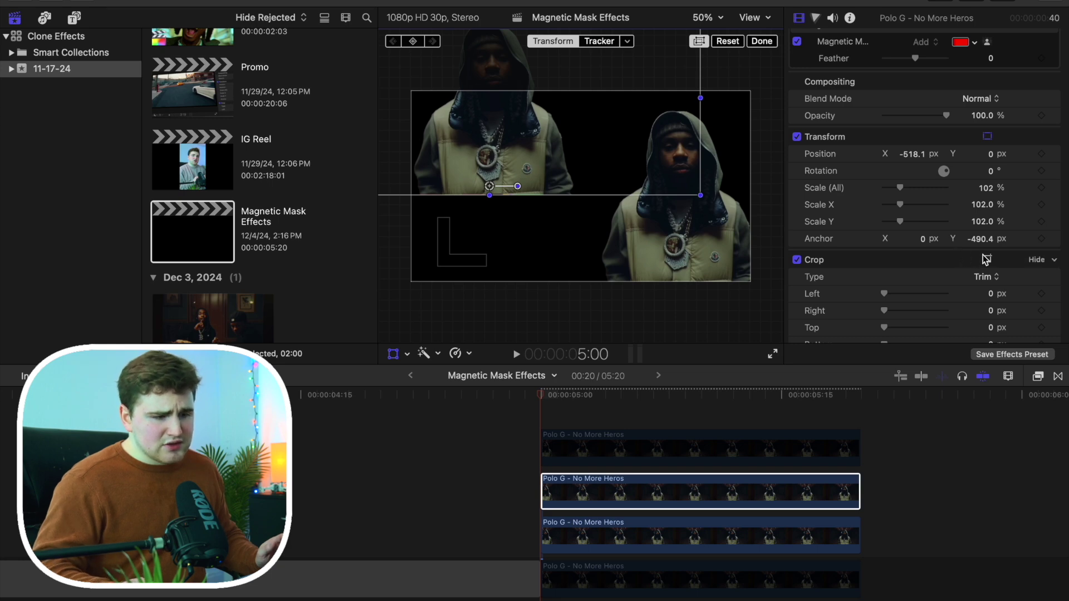
pyautogui.click(986, 241)
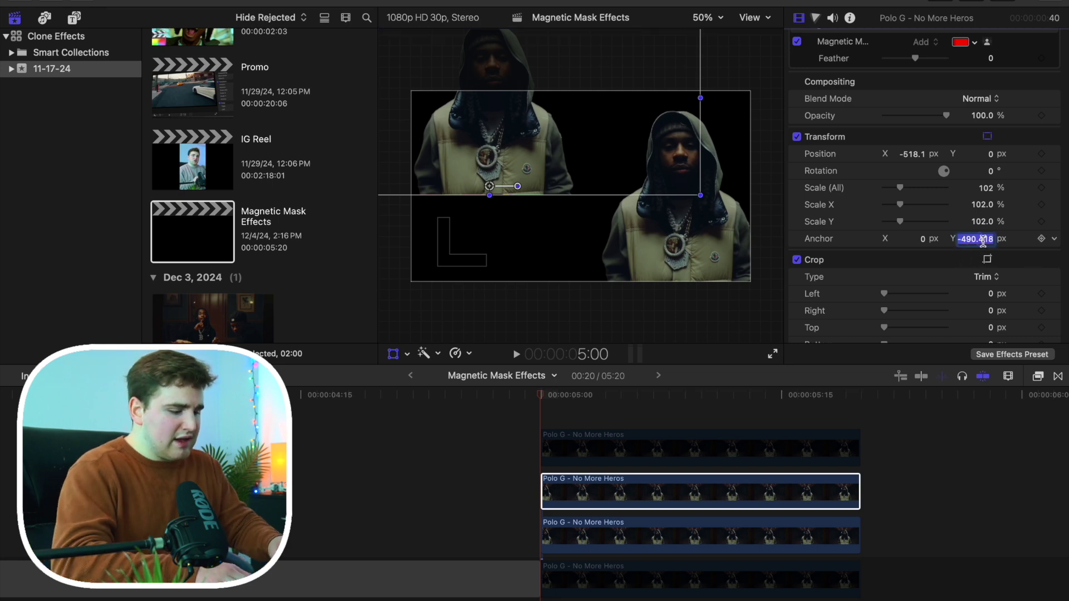
pyautogui.write('-490')
pyautogui.press('Return')
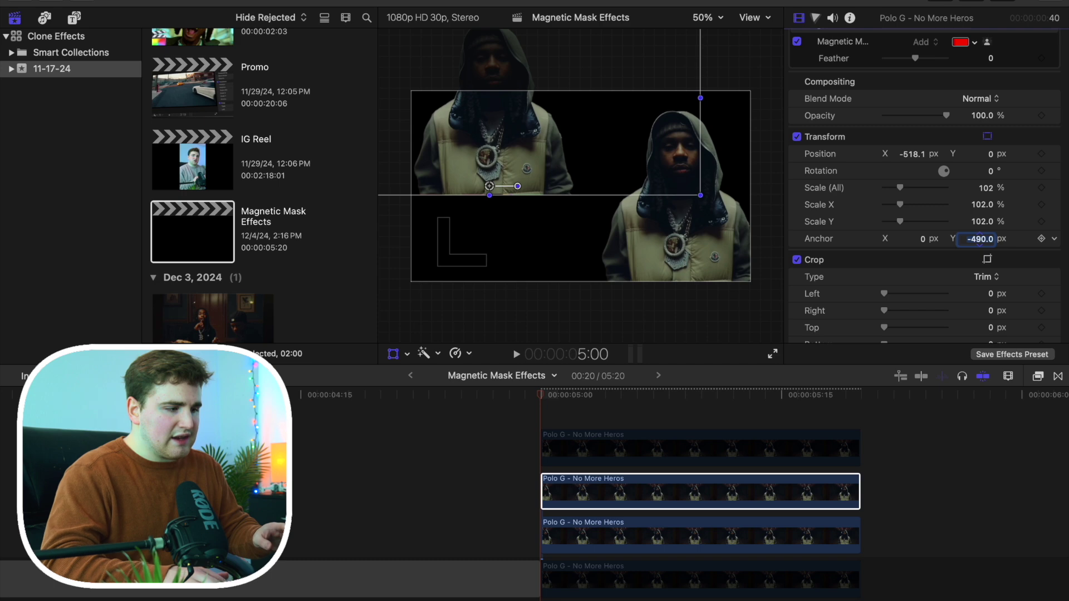
pyautogui.click(715, 497)
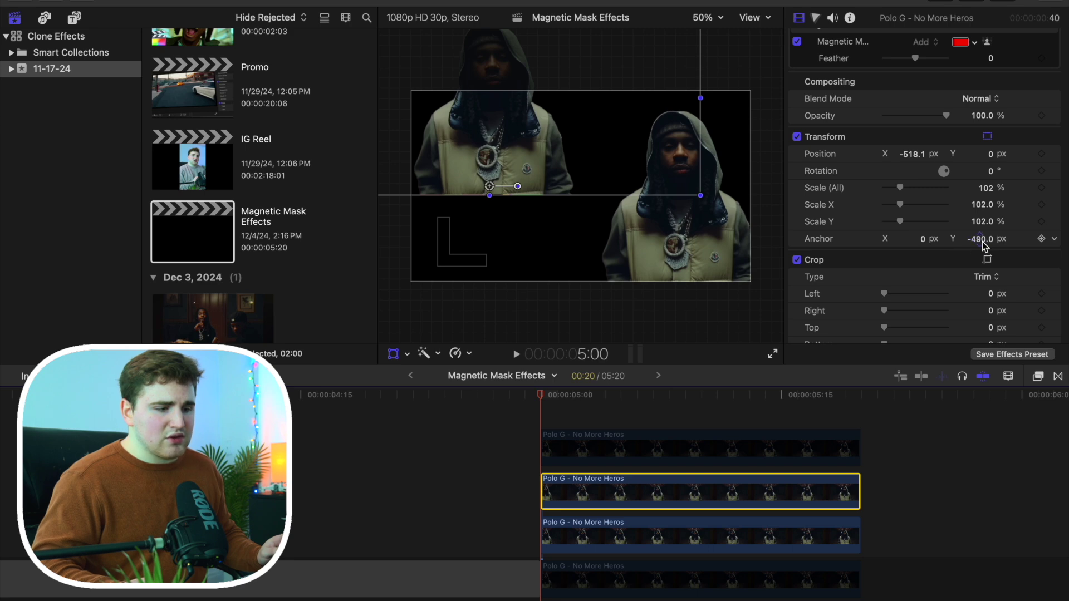
# Set the left clone's vertical position to -490 px to compensate for its shifted anchor
pyautogui.click(991, 155)
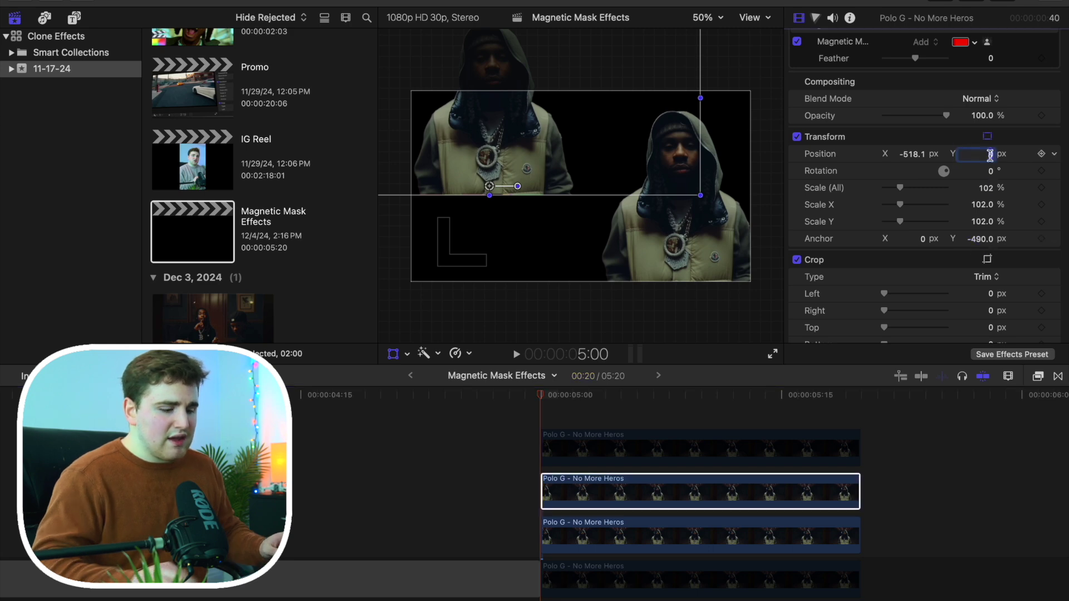
pyautogui.write('-49')
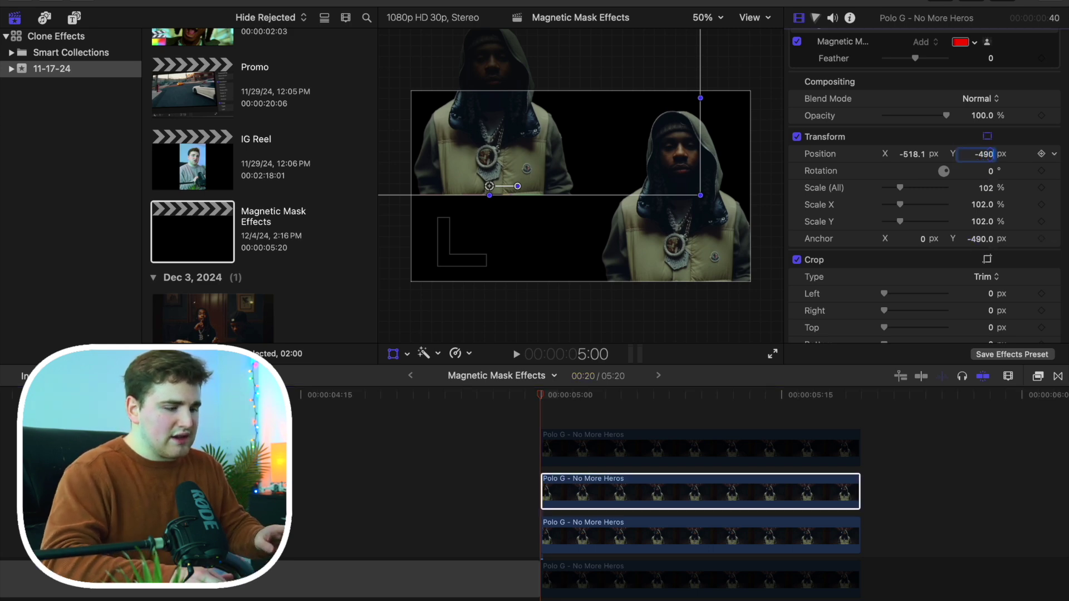
pyautogui.write('0')
pyautogui.press('Return')
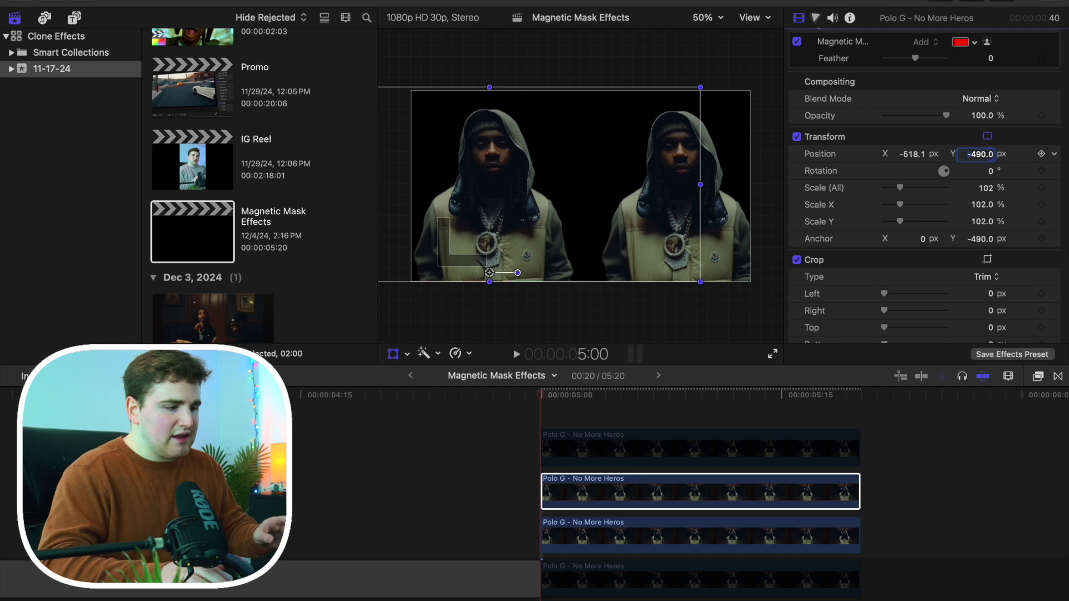
# Select the right clone's clip and set its vertical anchor to -490 px
pyautogui.click(601, 484)
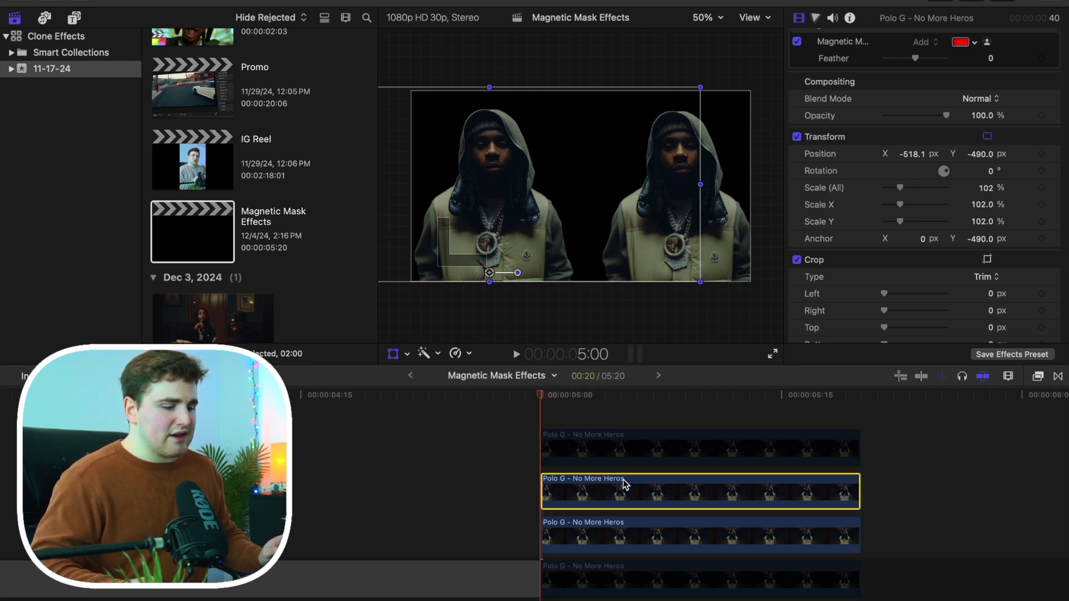
pyautogui.click(599, 537)
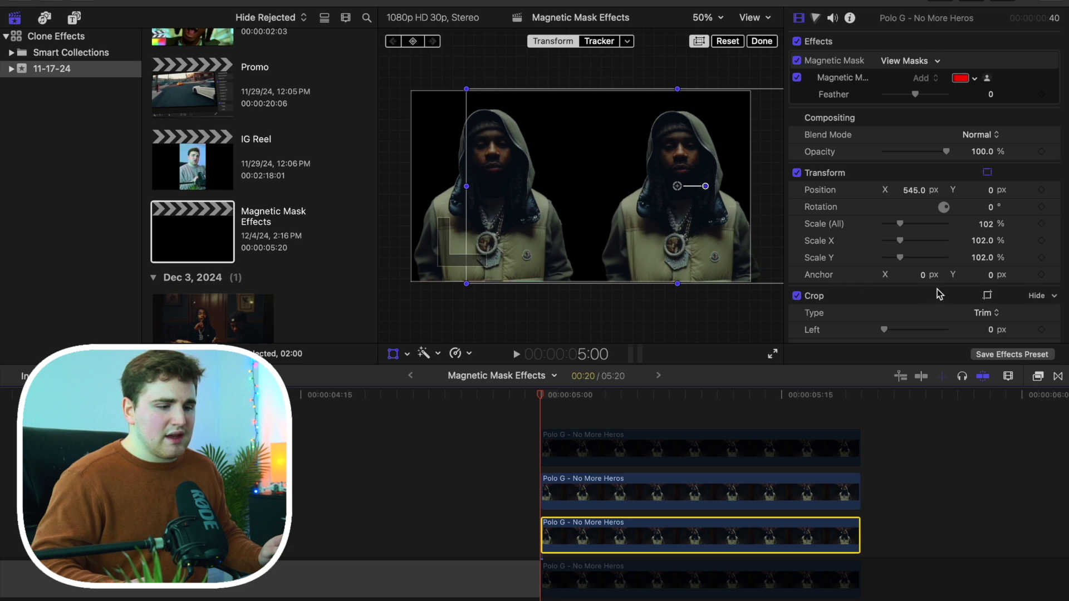
pyautogui.click(991, 275)
pyautogui.write('-49')
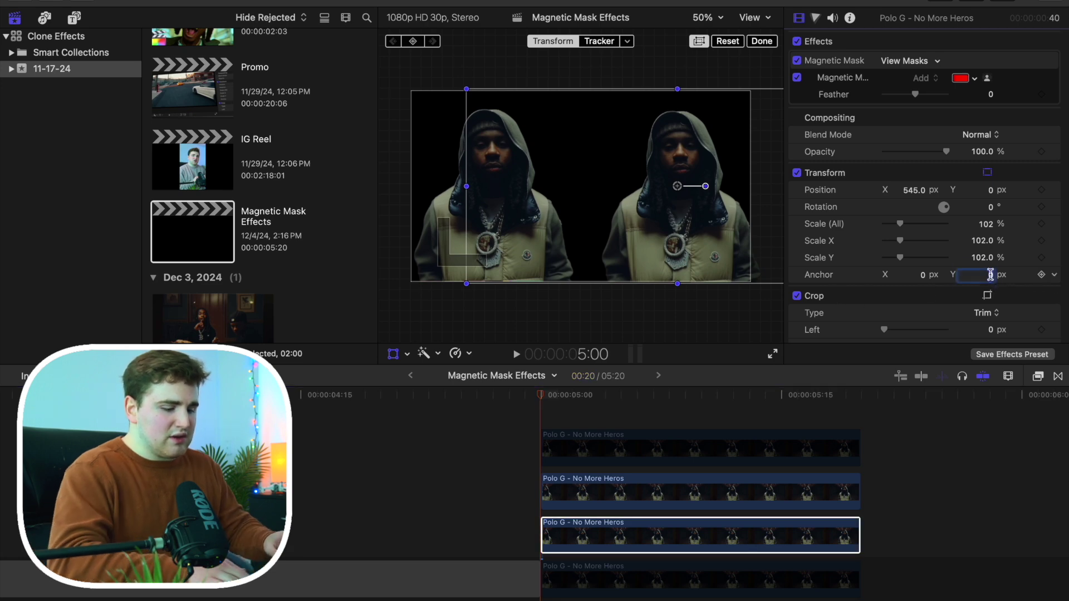
pyautogui.write('0')
pyautogui.press('Return')
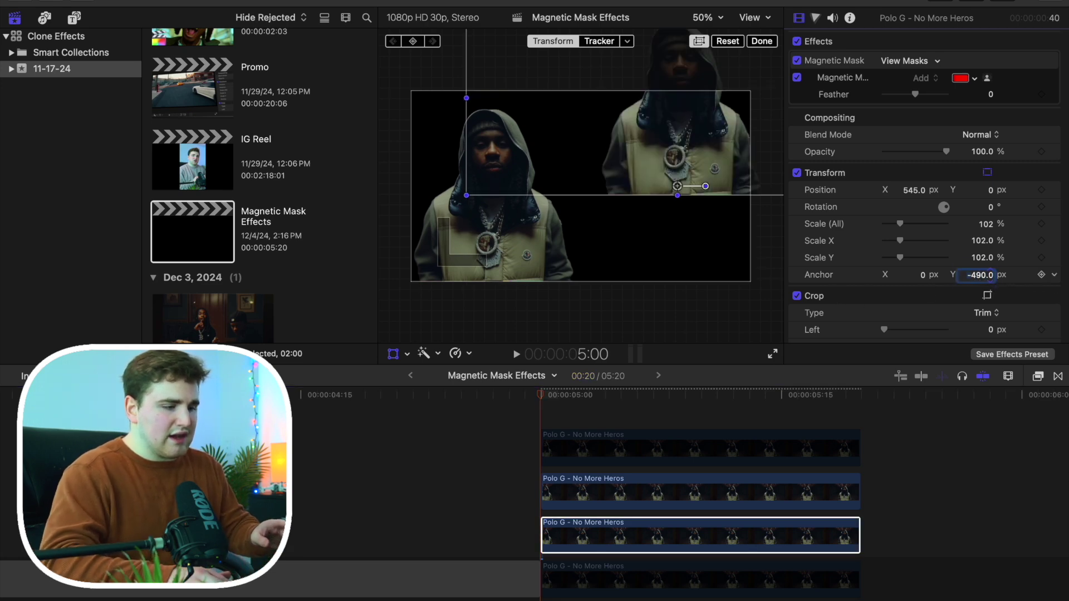
# Set the right clone's vertical position to -490 px and finish the on-screen transform editing
pyautogui.click(991, 190)
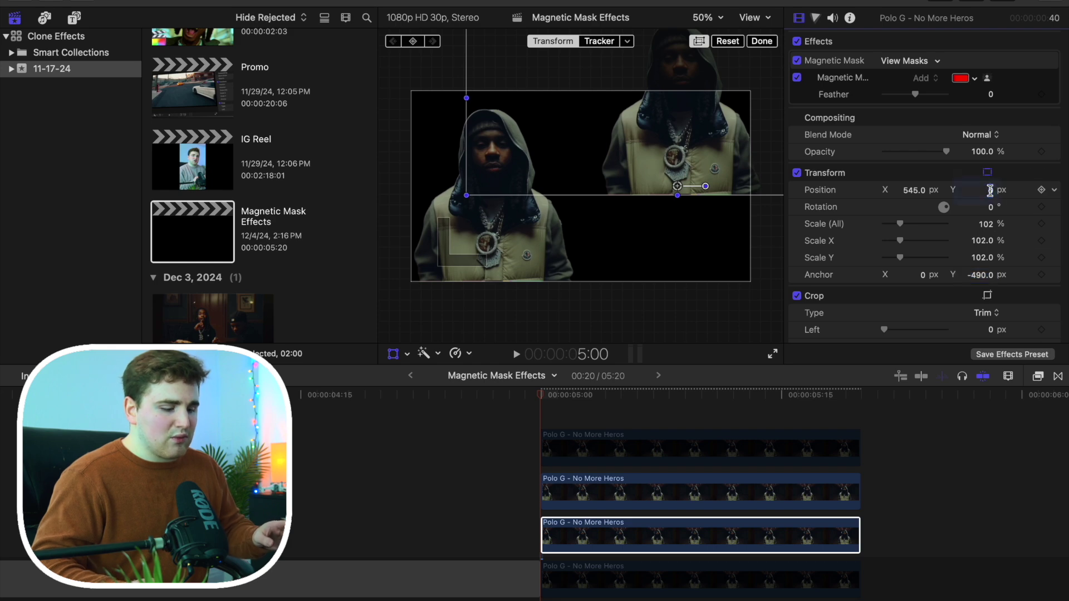
pyautogui.write('-49')
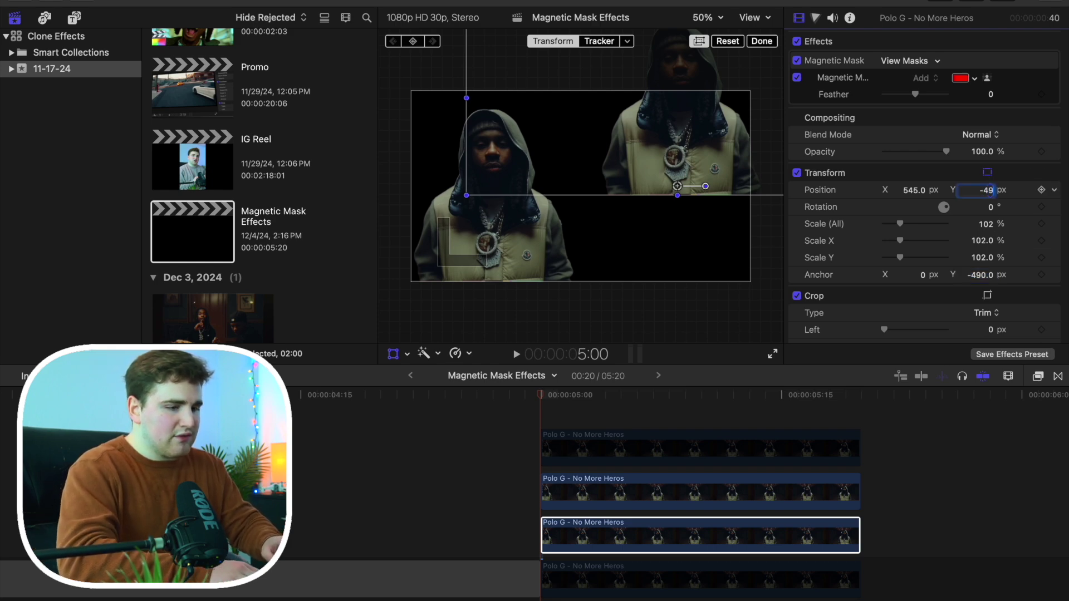
pyautogui.write('0')
pyautogui.press('Return')
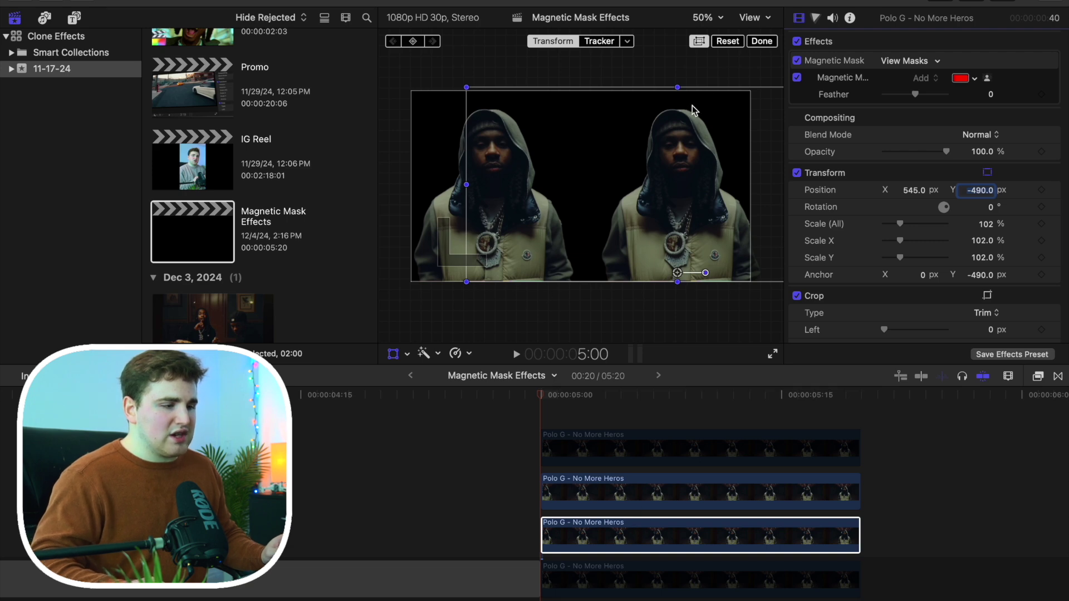
pyautogui.click(761, 41)
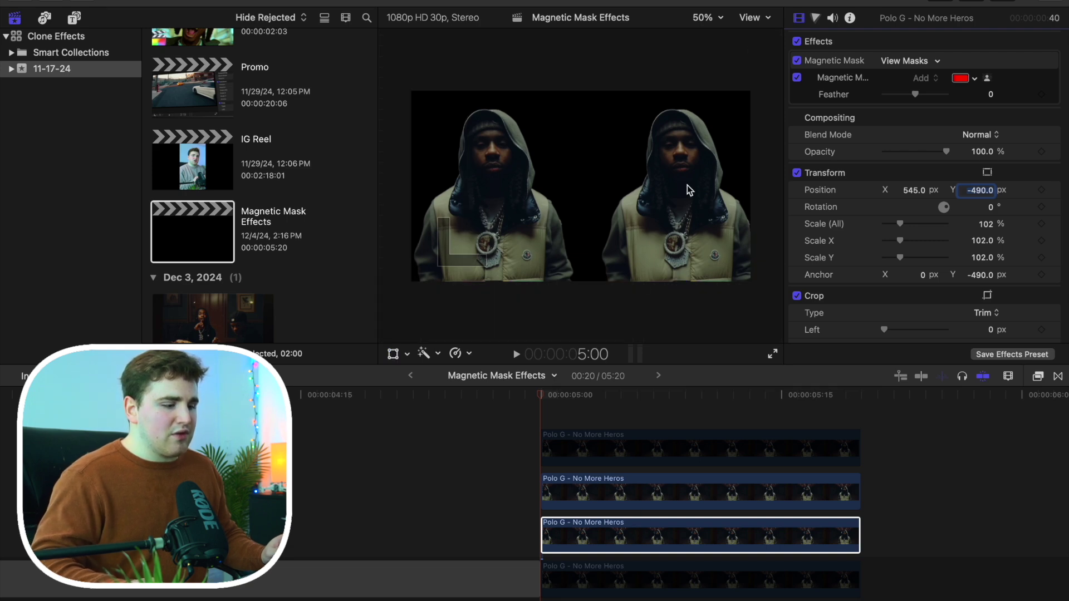
# Add a keyframe at 5:10 for the overall scale of the left clone's clip
pyautogui.click(571, 481)
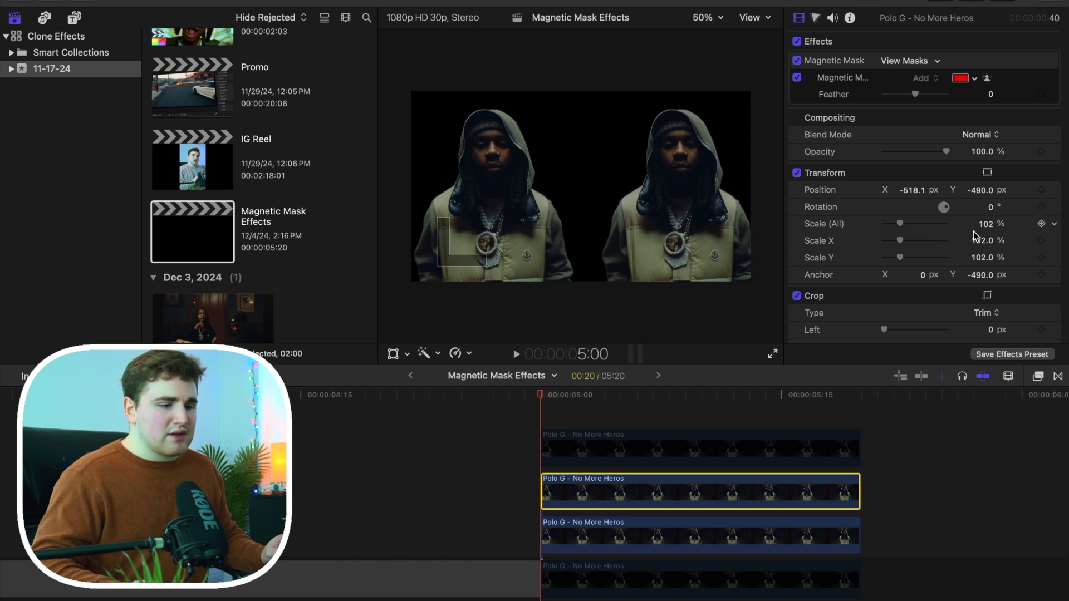
pyautogui.moveTo(541, 396); pyautogui.dragTo(710, 402)
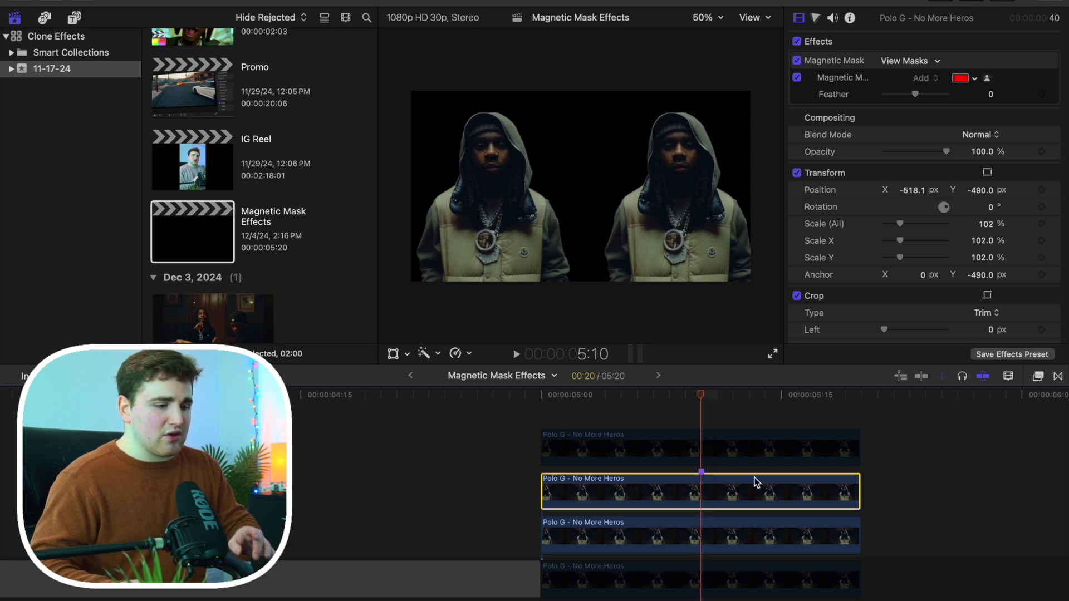
pyautogui.click(1042, 224)
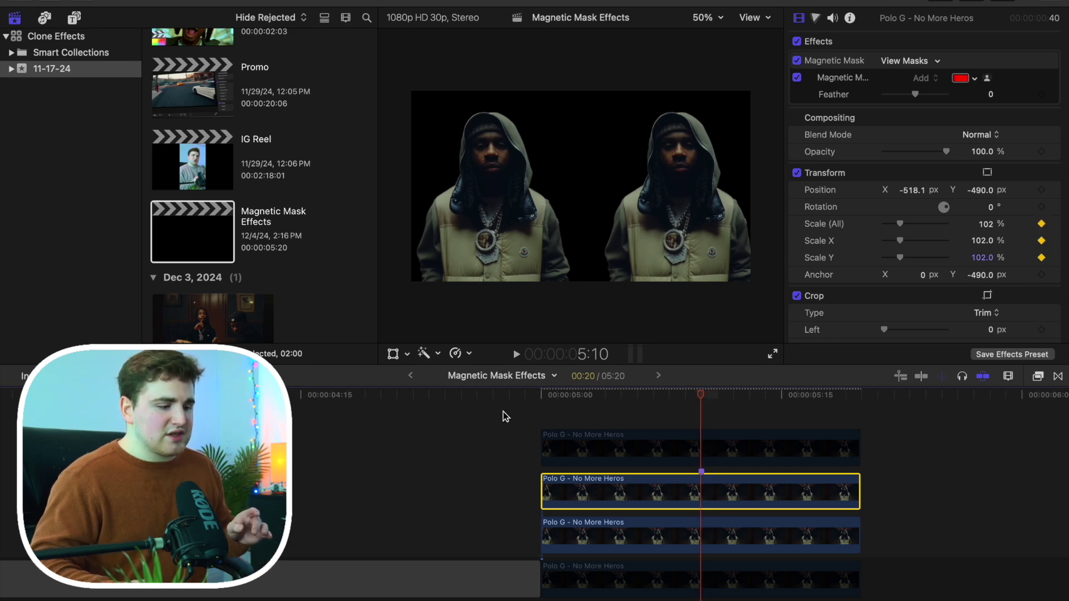
# Set the left clone's overall scale to 0% at 5:00, the start of its clip
pyautogui.click(537, 418)
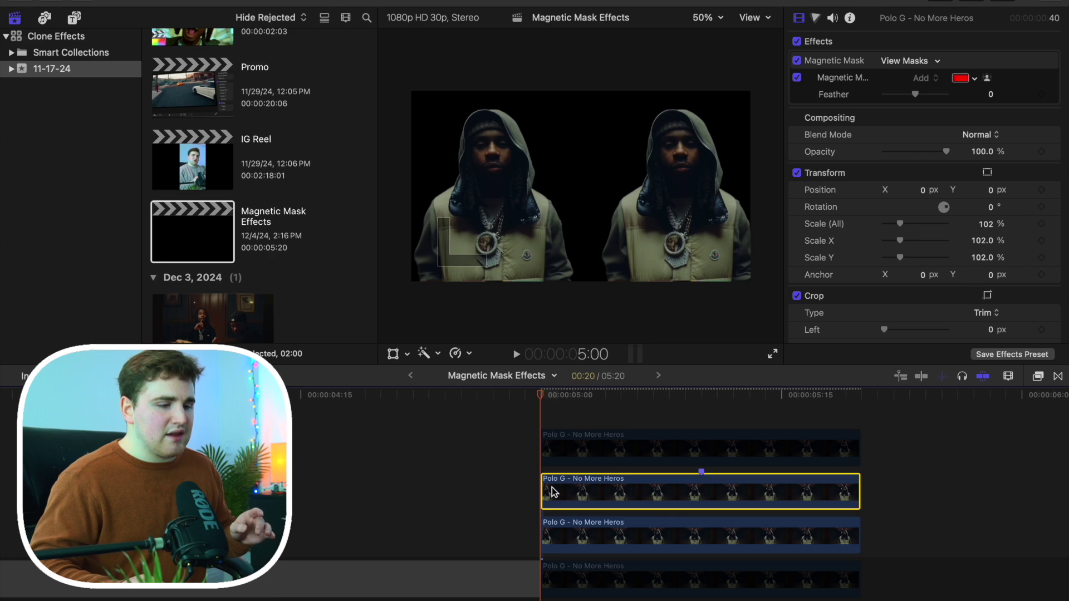
pyautogui.click(986, 224)
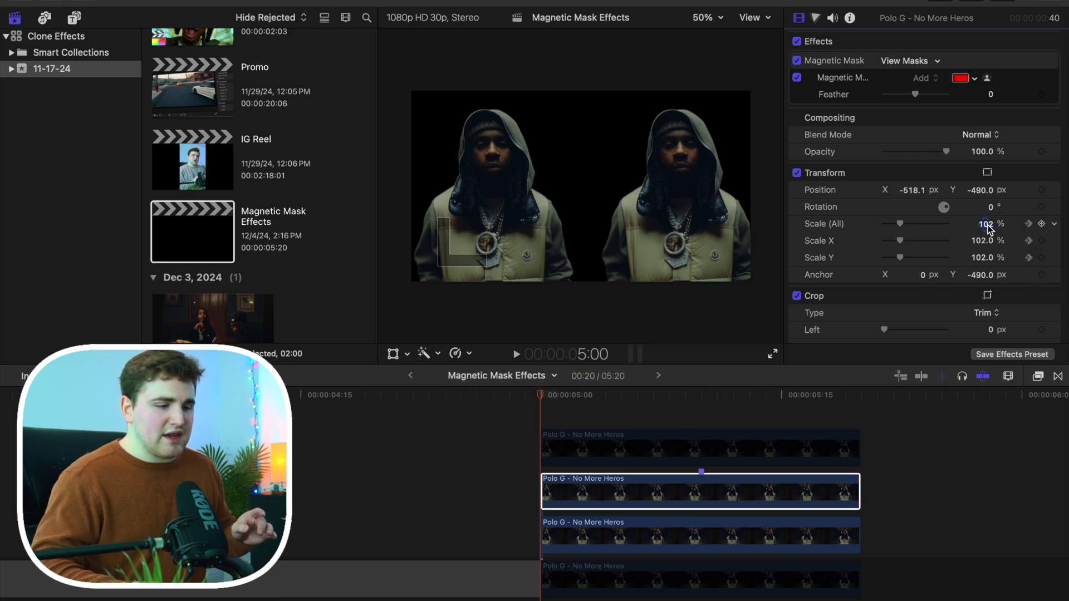
pyautogui.write('0')
pyautogui.press('Return')
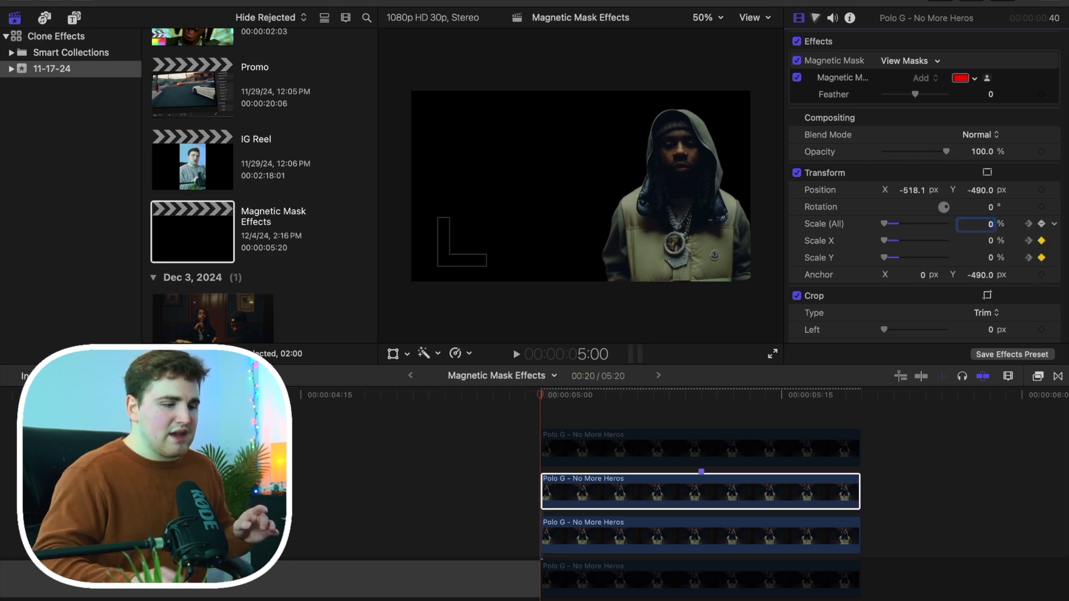
pyautogui.click(637, 496)
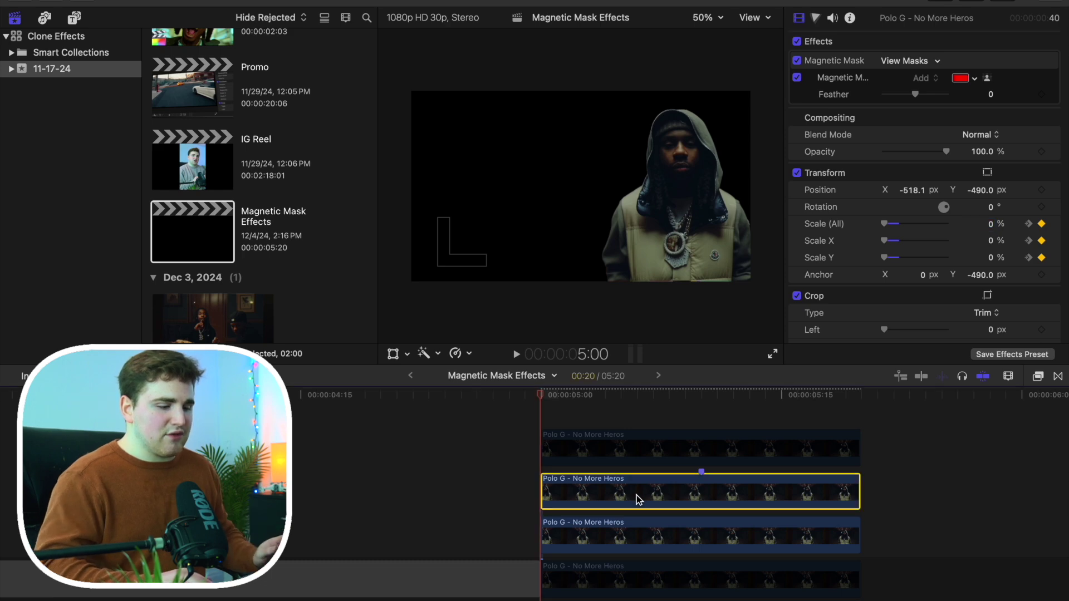
# Step frame by frame from 5:00 to check how the left clone scales in
pyautogui.press('Right')
pyautogui.press('Right')
pyautogui.press('Right')
pyautogui.press('Right')
pyautogui.press('Right')
pyautogui.press('Right')
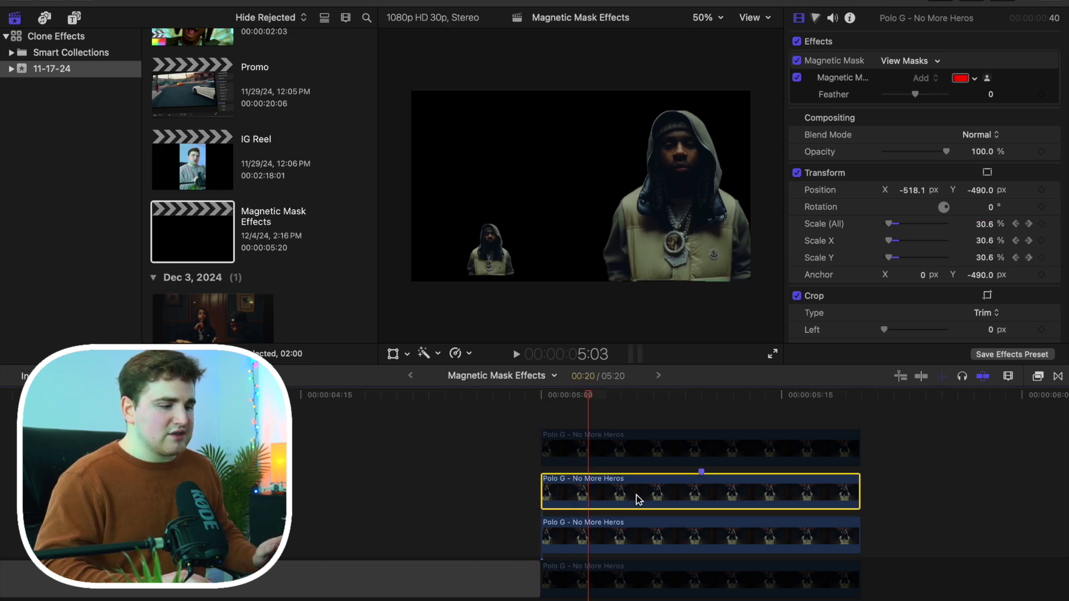
pyautogui.press('Right')
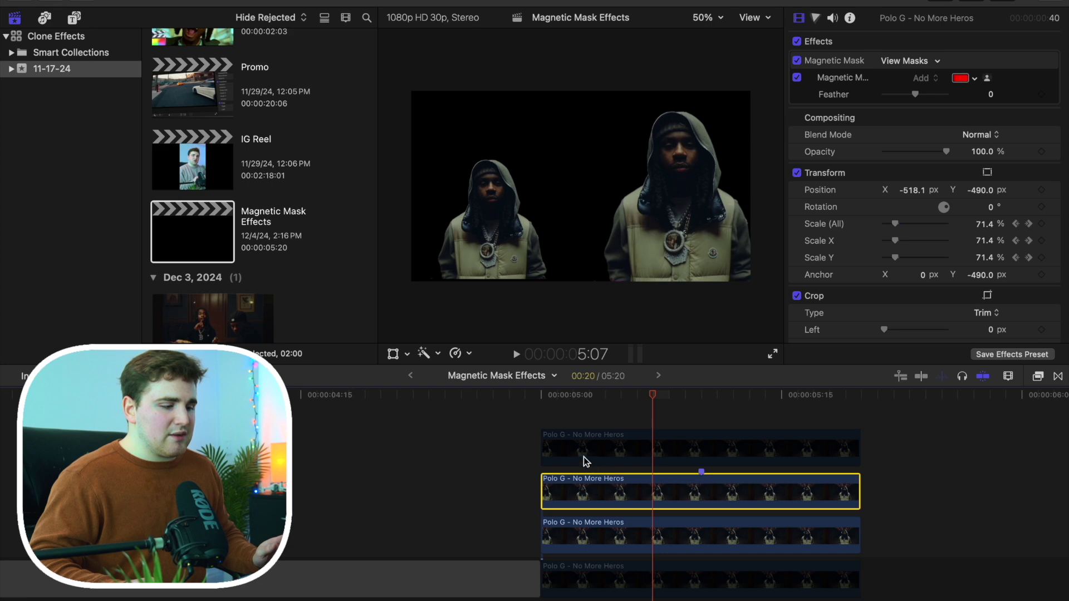
# Select the right clone's clip and add an overall scale keyframe at 5:10, in line with the left clone's marker
pyautogui.click(549, 424)
pyautogui.click(588, 536)
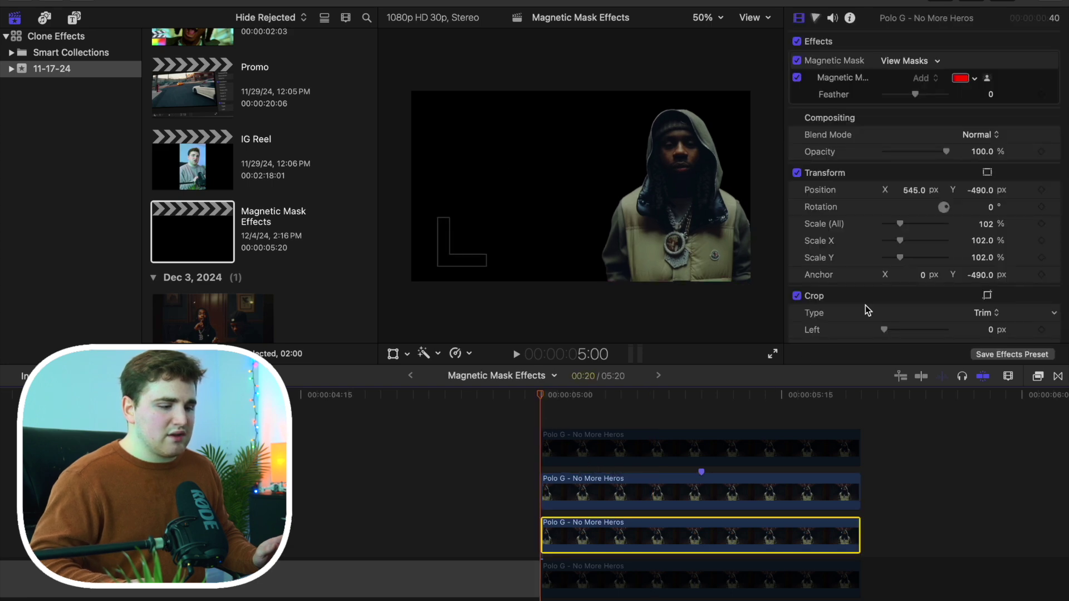
pyautogui.click(702, 428)
pyautogui.click(704, 531)
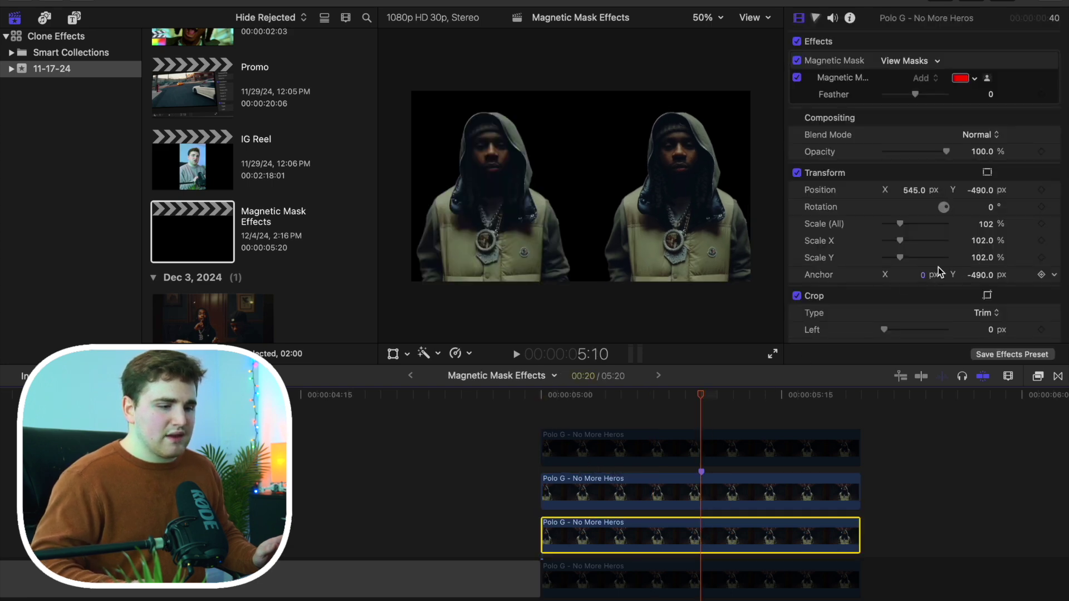
pyautogui.click(1041, 224)
# Set the right clone's overall scale to 0% at 5:00
pyautogui.click(548, 412)
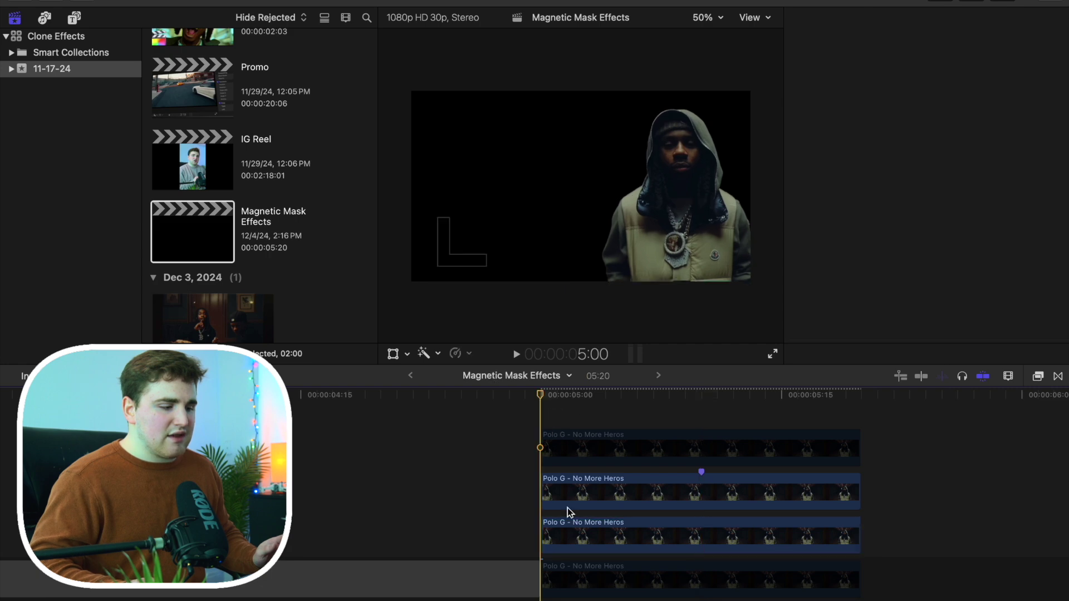
pyautogui.click(985, 223)
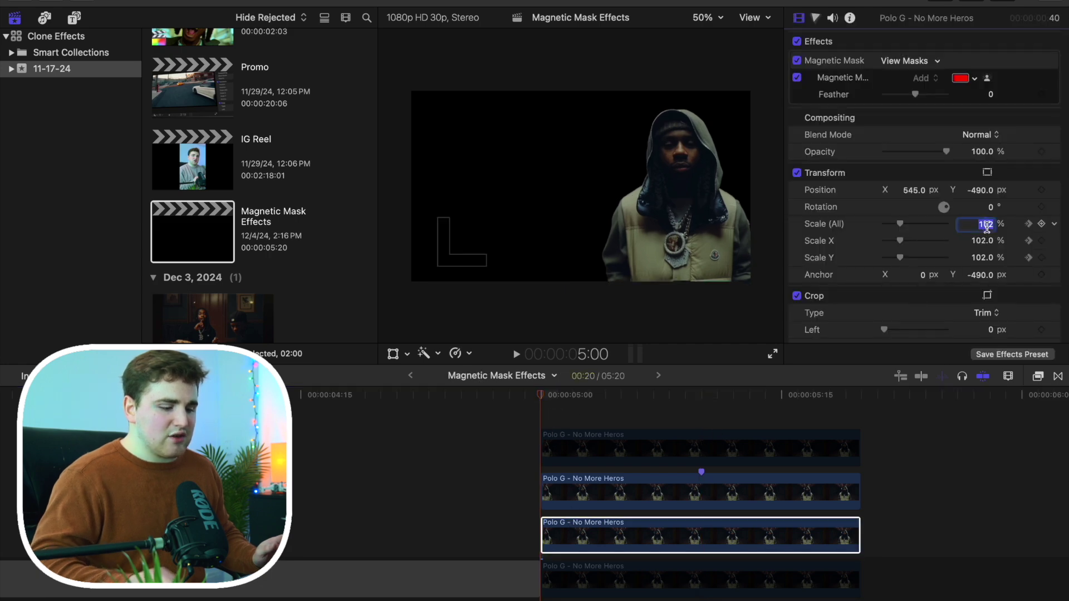
pyautogui.write('0')
pyautogui.press('Return')
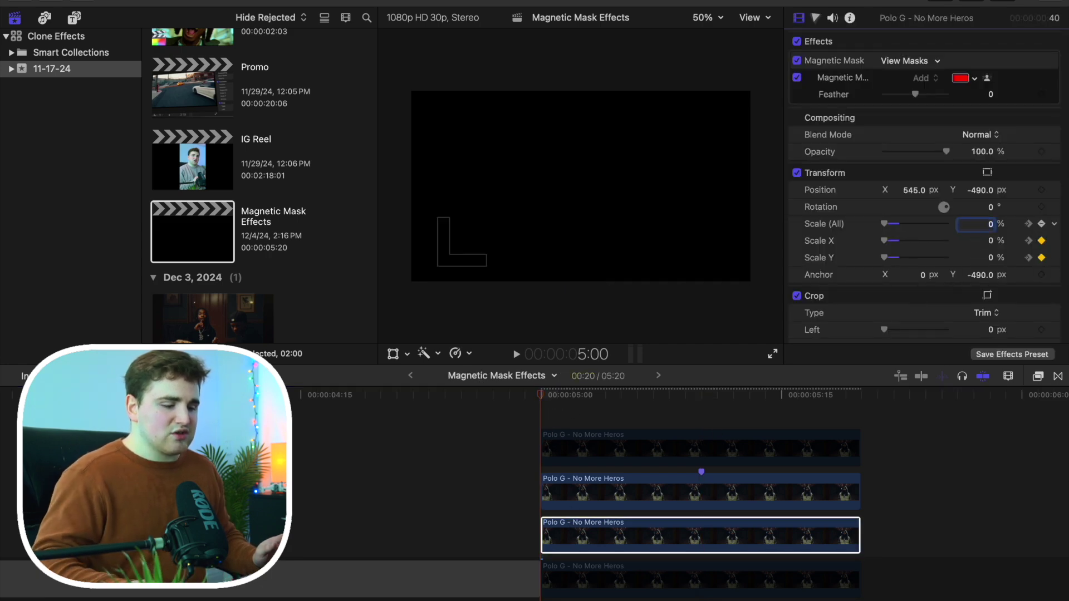
pyautogui.click(641, 520)
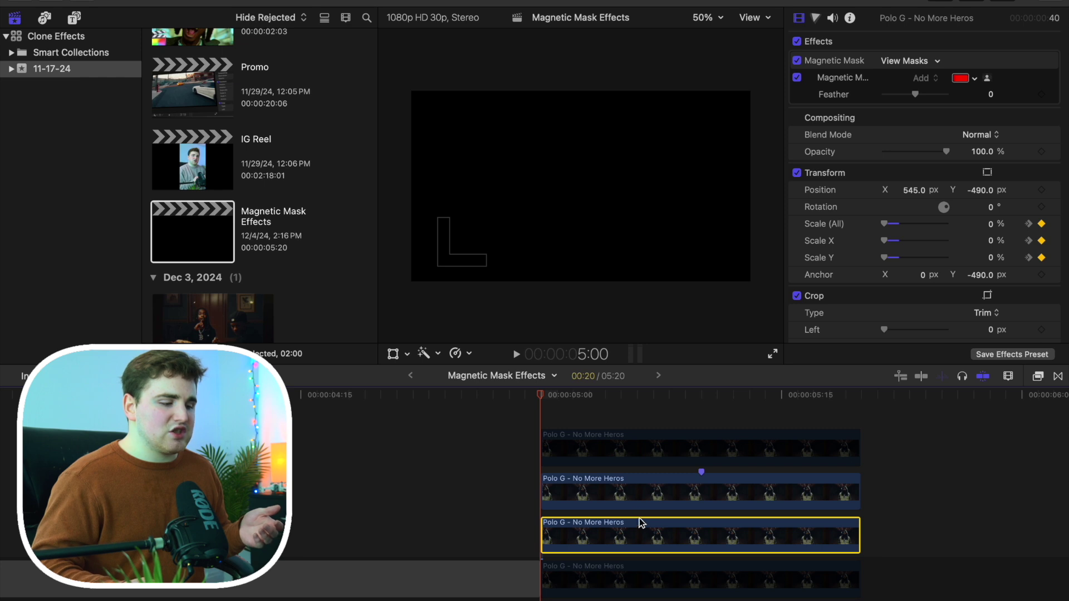
# Play the sequence from 5:00 to check both clones scaling in together
pyautogui.click(545, 426)
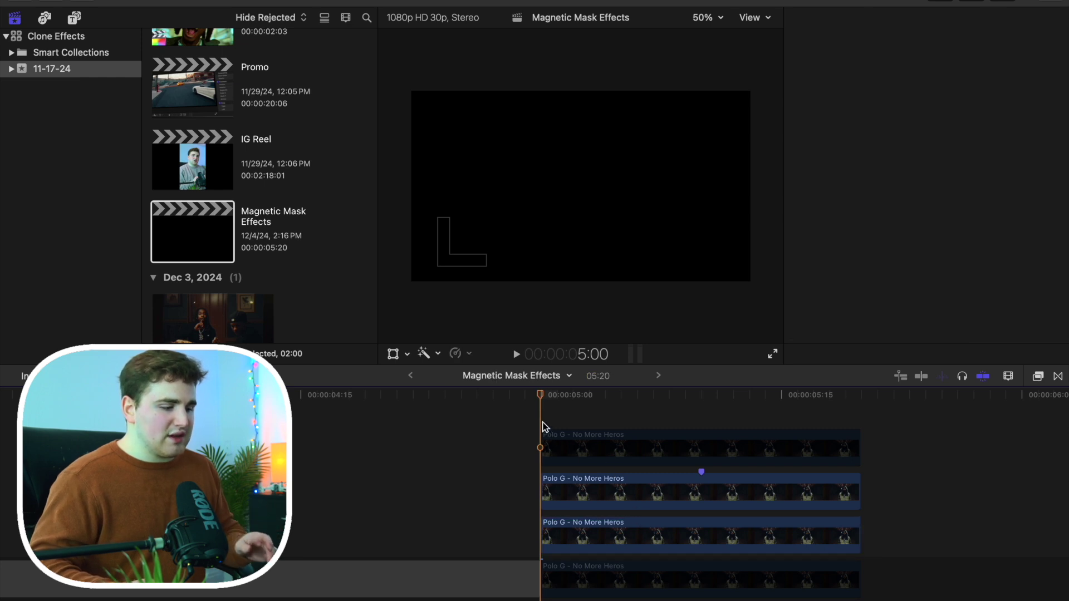
pyautogui.press('space')
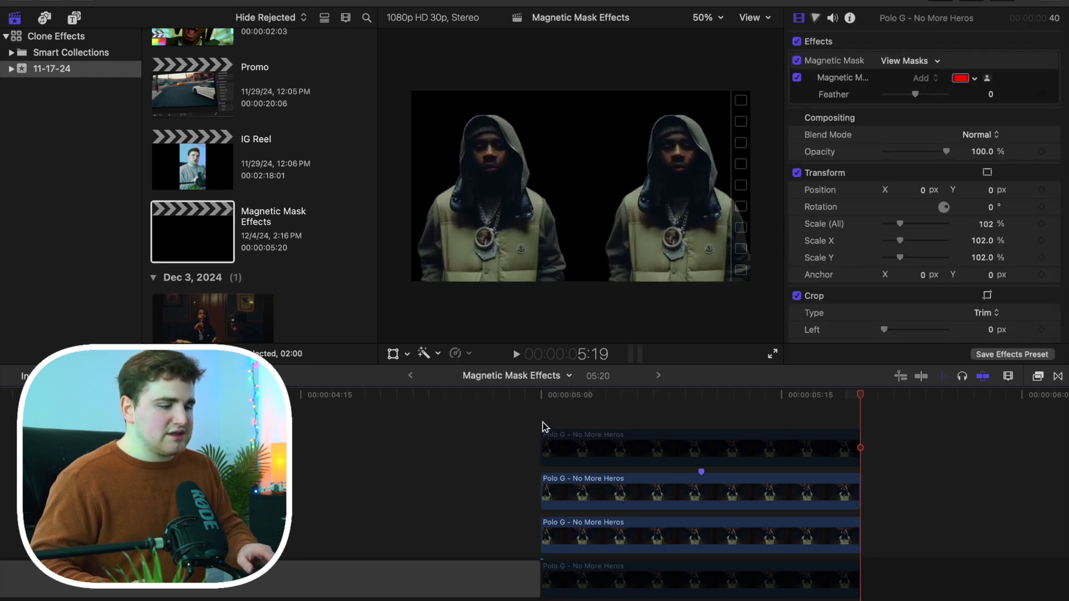
pyautogui.press('space')
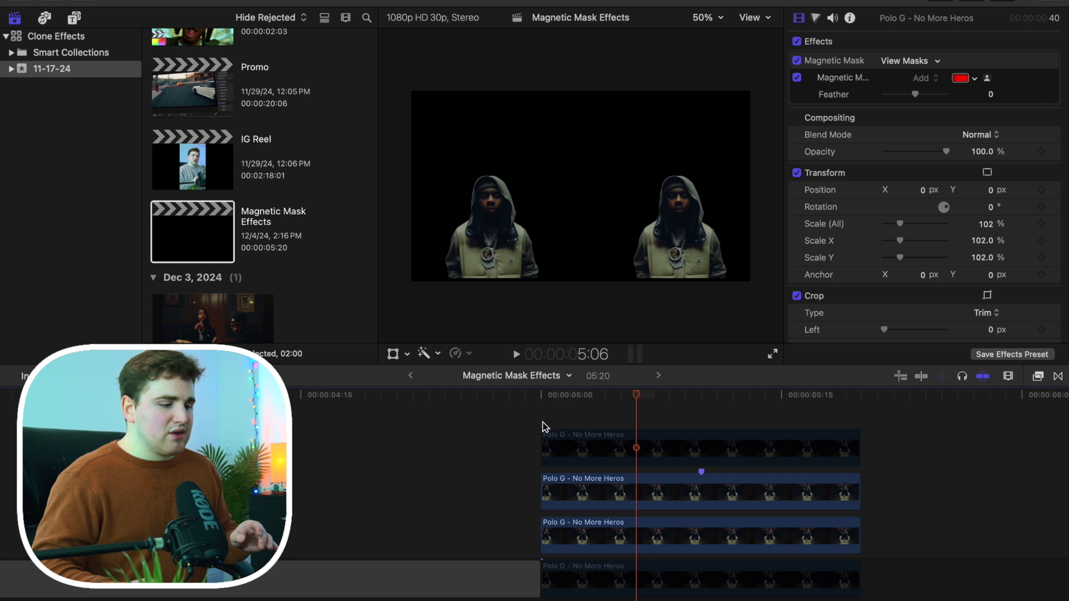
# Re-enable the uppermost clip with the central man and the unmasked background clip beneath the clones
pyautogui.click(570, 444)
pyautogui.press('v')
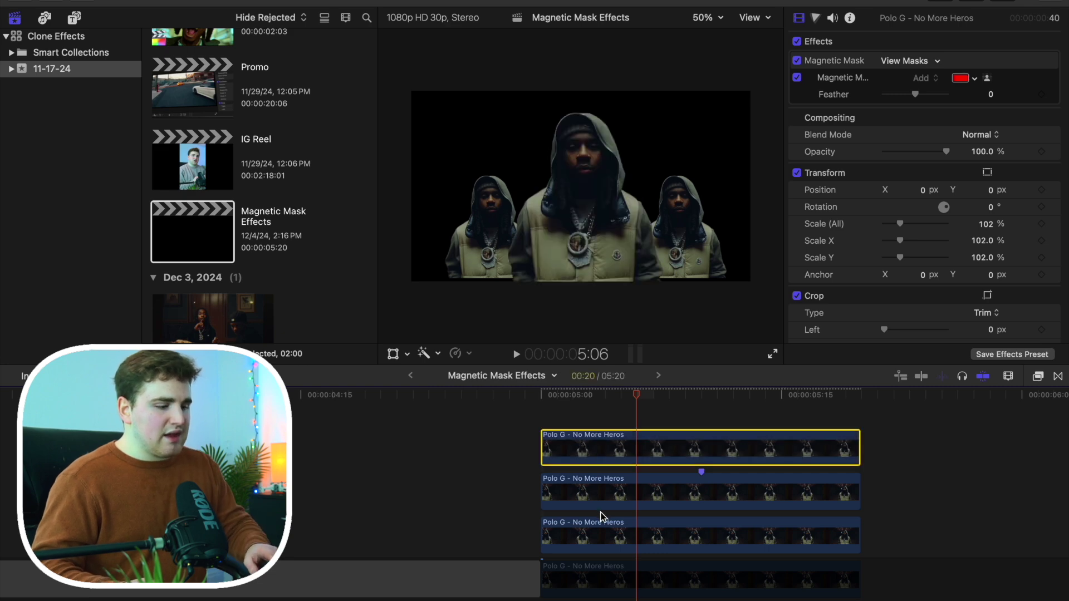
pyautogui.click(635, 571)
pyautogui.press('v')
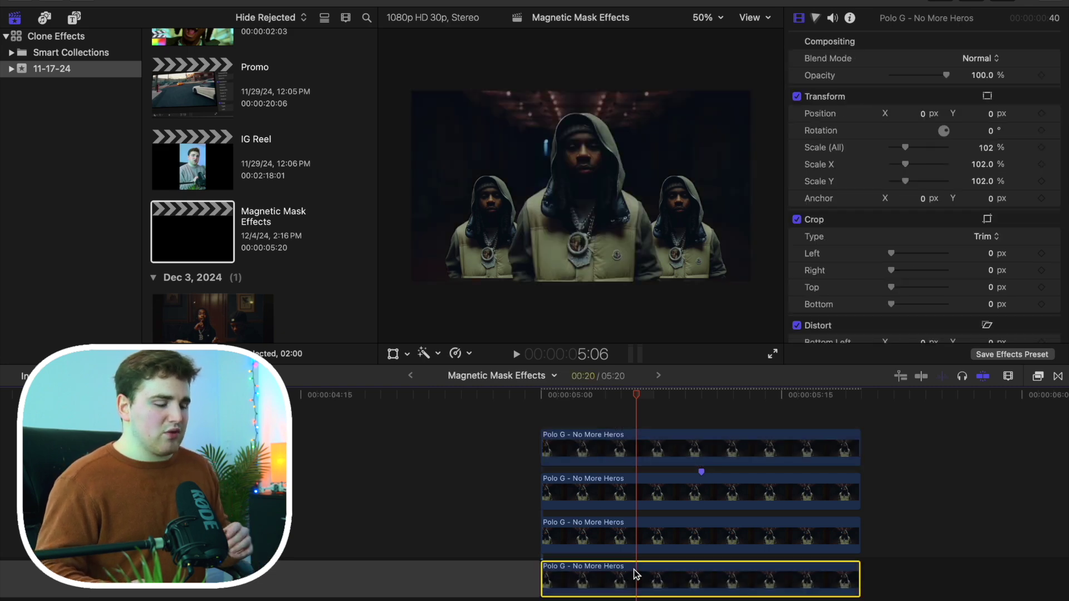
# Play the full composite from 5:00 several times to review the clones scaling in behind the central man
pyautogui.click(710, 20)
pyautogui.click(718, 35)
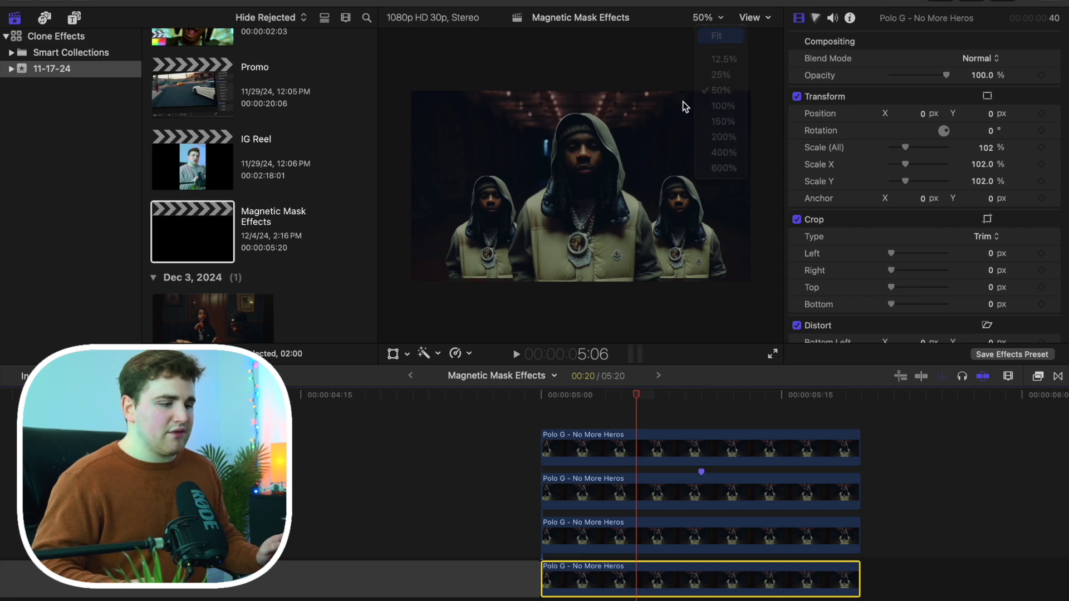
pyautogui.click(539, 402)
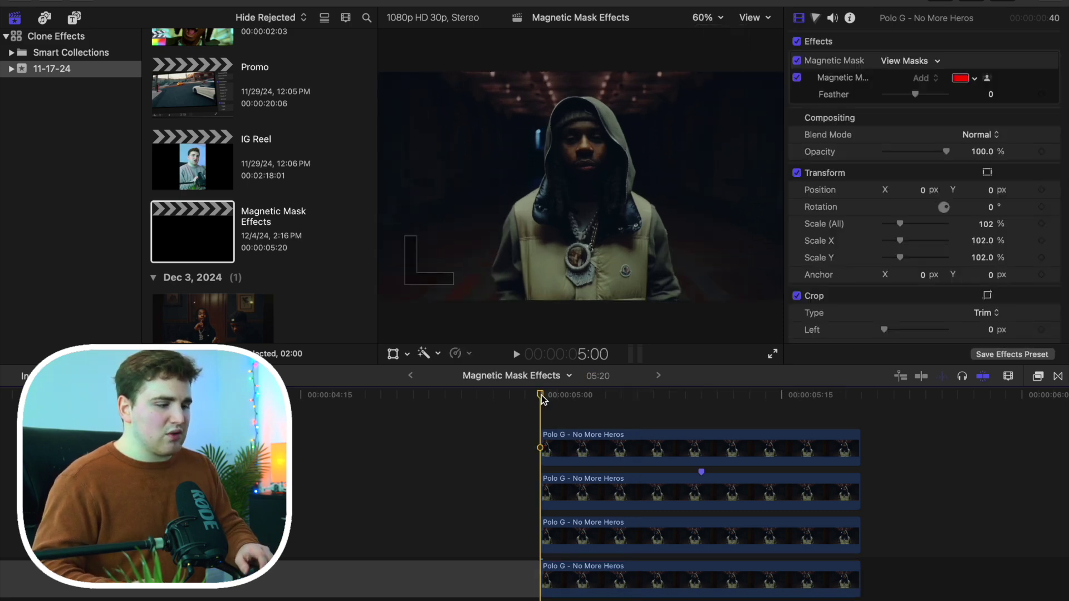
pyautogui.press('space')
pyautogui.click(541, 396)
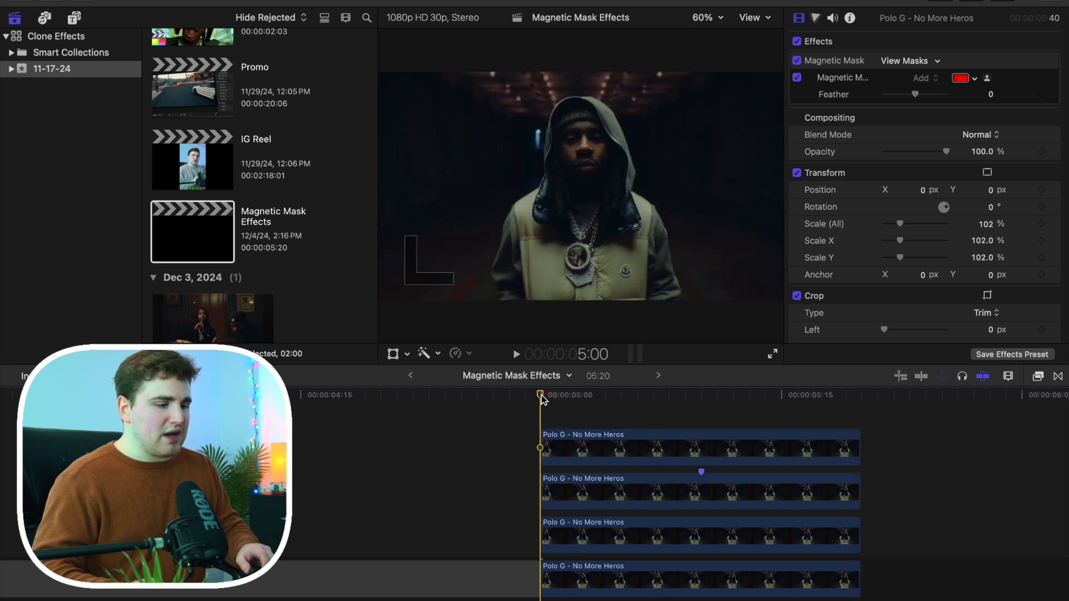
pyautogui.press('space')
pyautogui.click(541, 396)
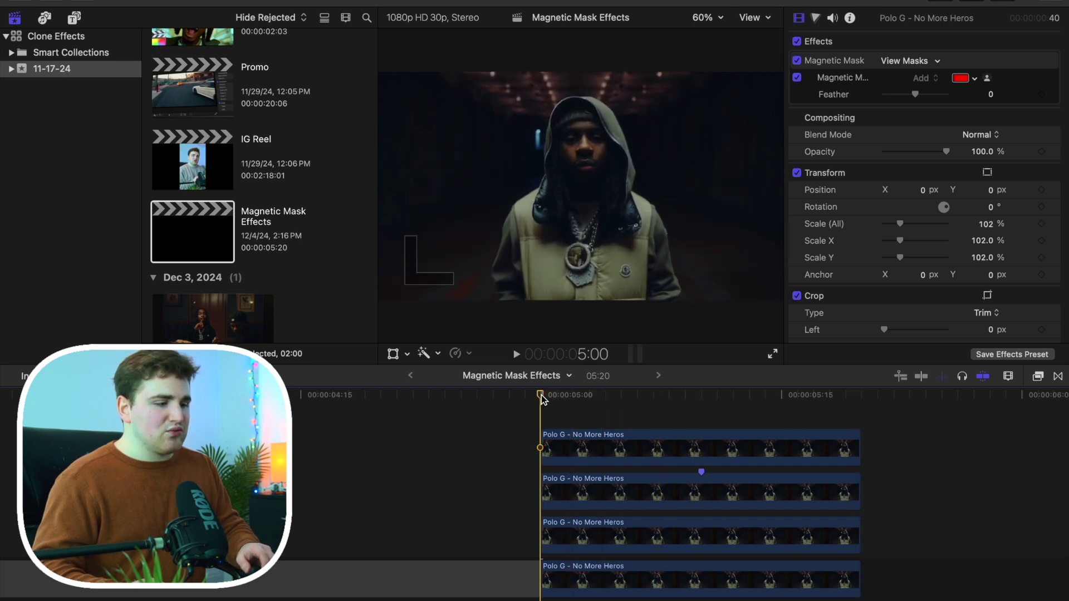
pyautogui.press('space')
pyautogui.click(541, 396)
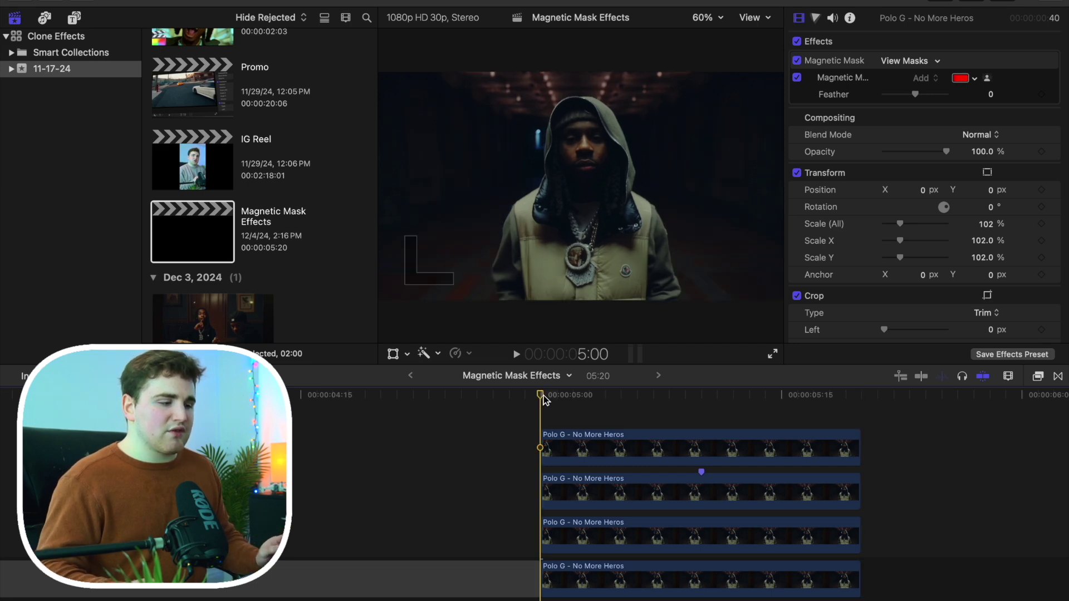
# Add the Moderate Motion Blur 2 title at 5:00, between the central man's clip and the two clone clips
pyautogui.click(75, 19)
pyautogui.click(58, 264)
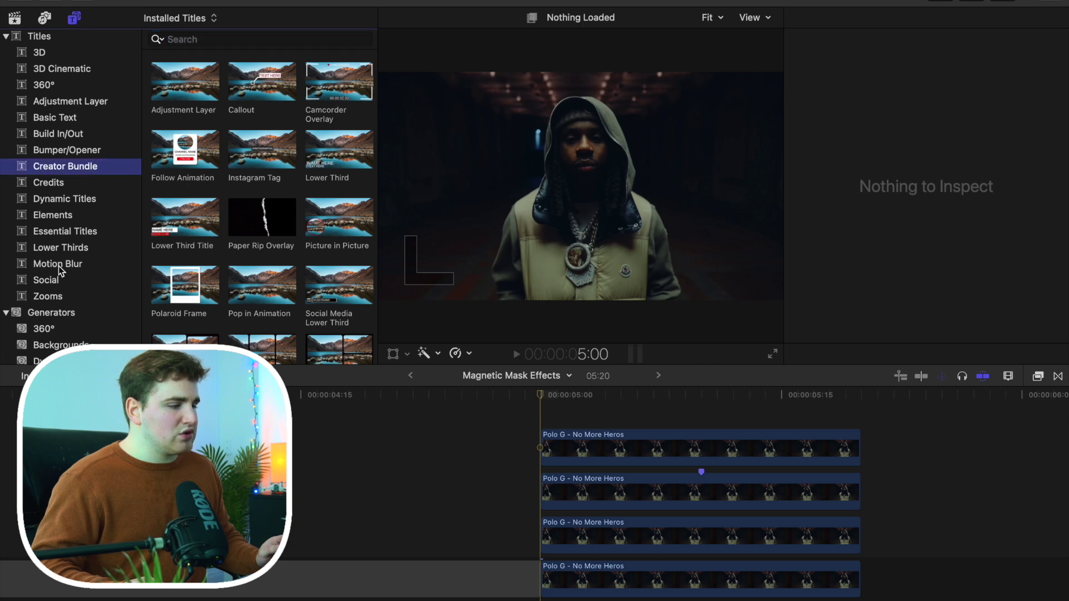
pyautogui.moveTo(322, 162); pyautogui.dragTo(554, 465)
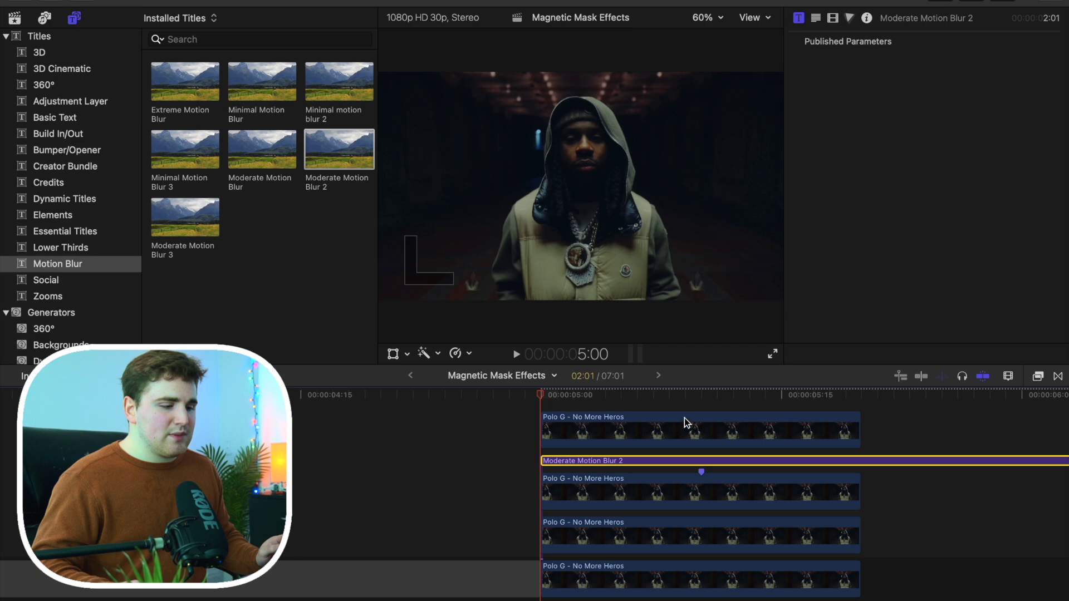
# Trim the end of the Moderate Motion Blur 2 title to 5:10, where the clones' scale animation finishes
pyautogui.click(701, 405)
pyautogui.click(703, 463)
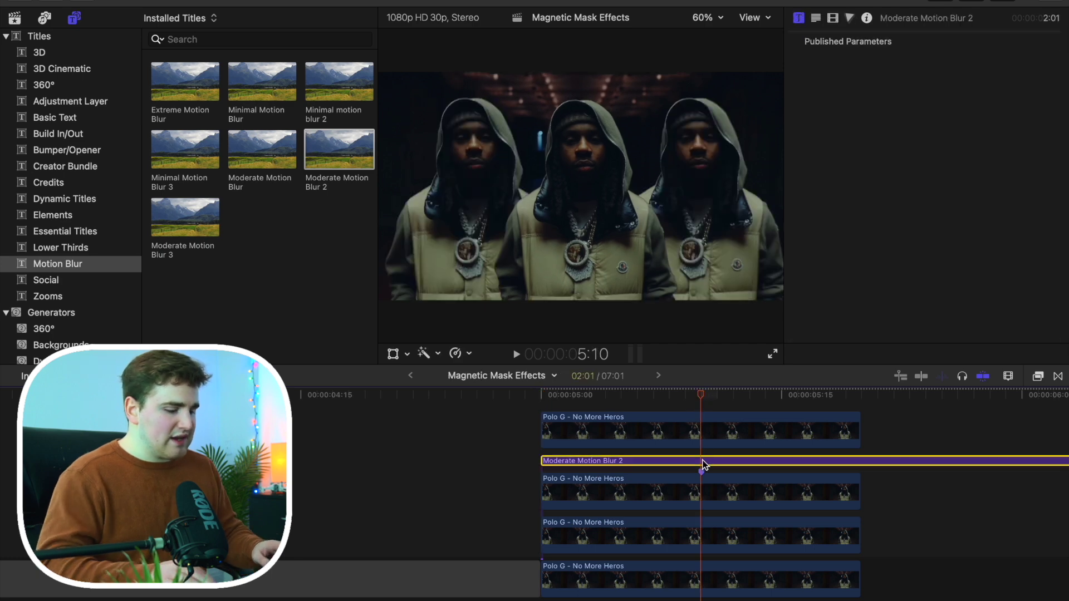
pyautogui.hotkey('alt', ']')
pyautogui.scroll(1, 626, 444)
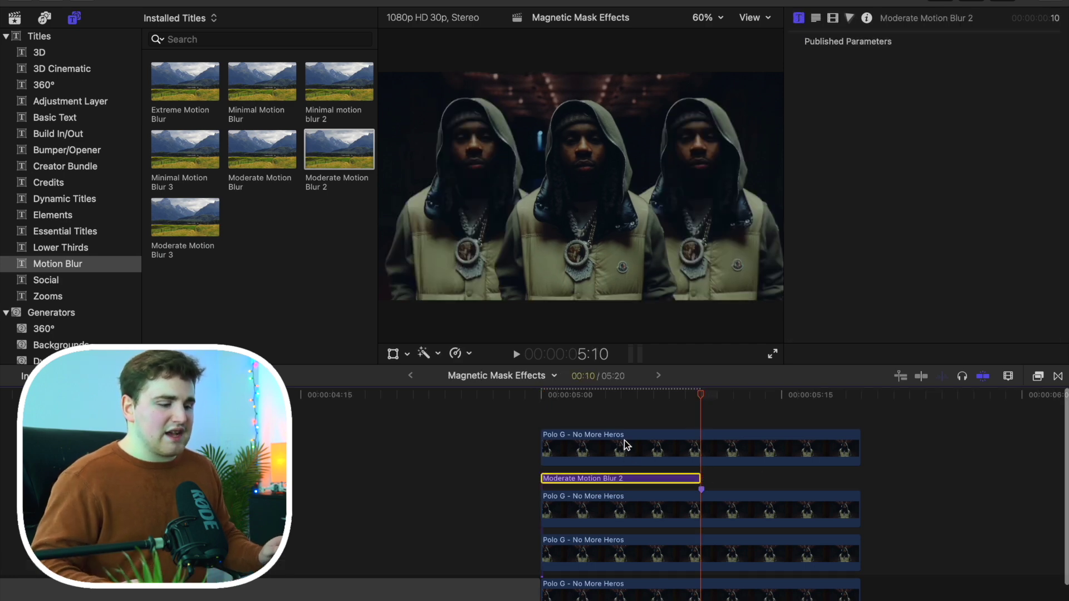
# Play and scrub the sequence from 5:00 to review the motion blur on the clones as they scale in
pyautogui.click(609, 419)
pyautogui.click(609, 418)
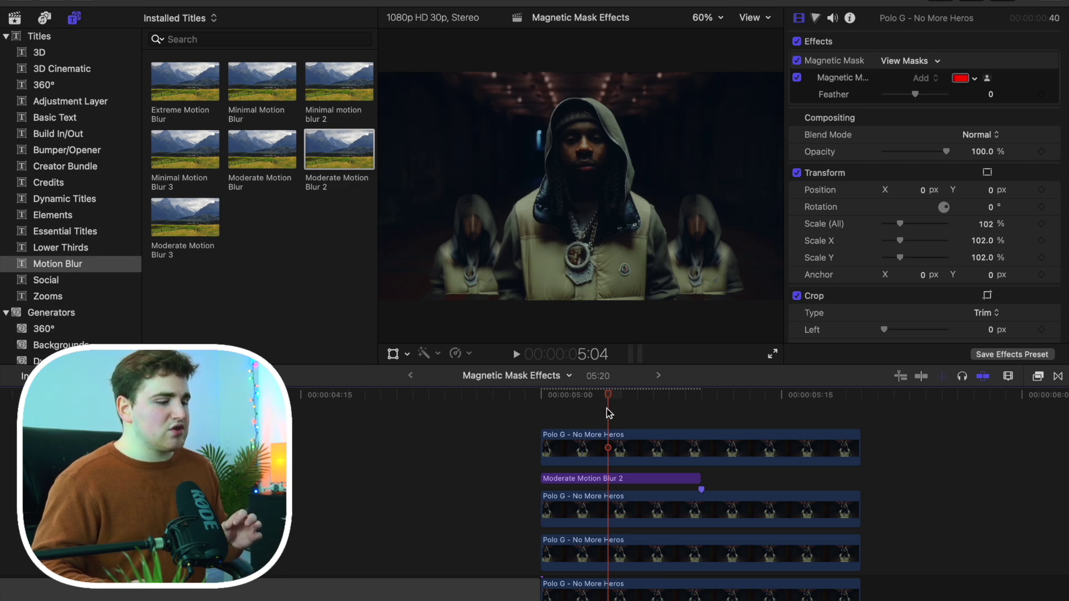
pyautogui.click(545, 412)
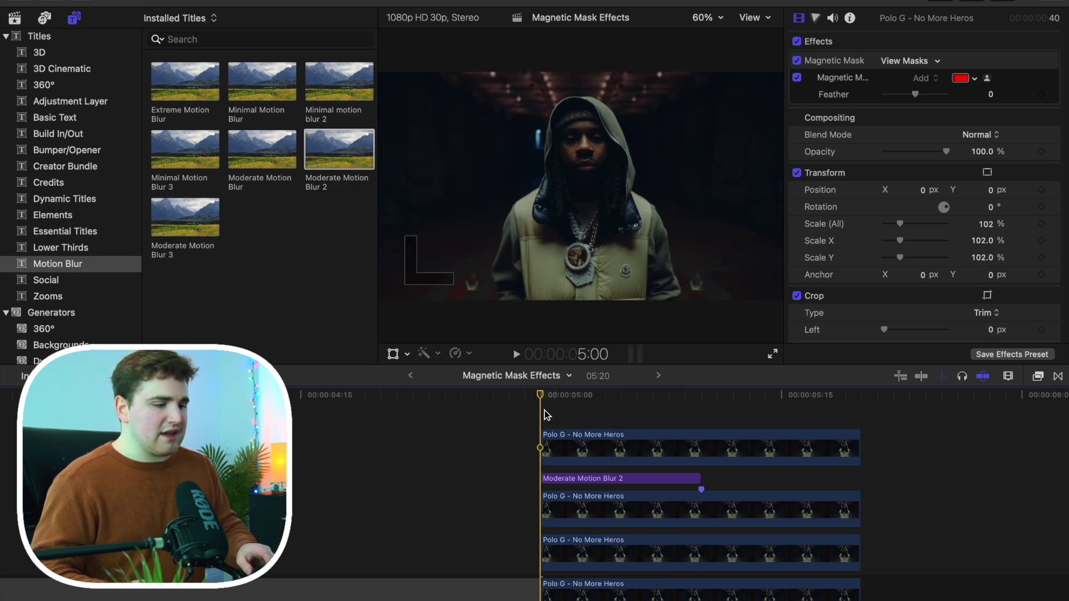
pyautogui.press('space')
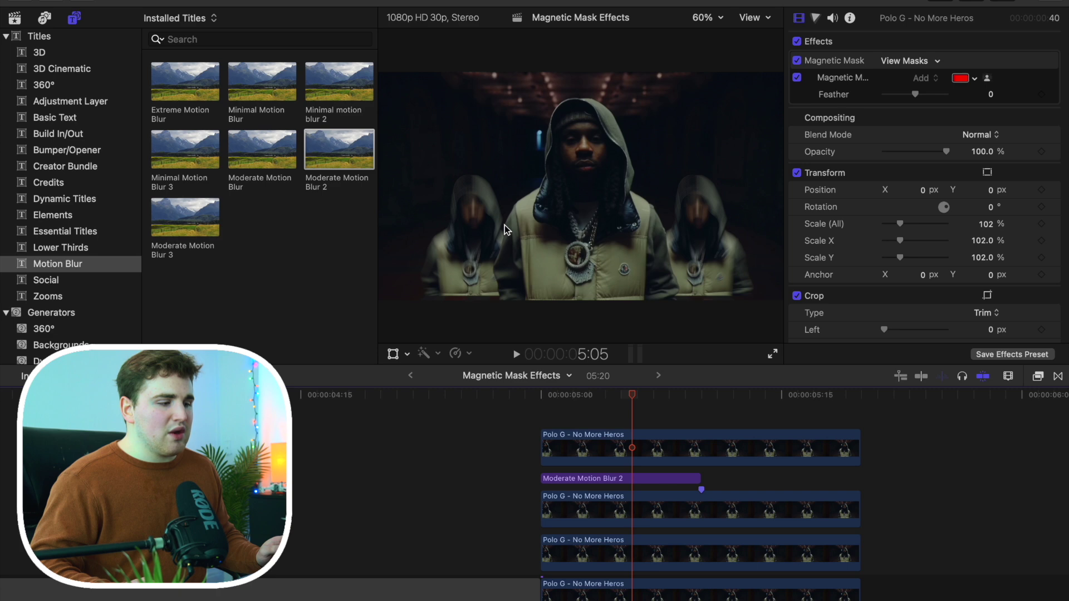
pyautogui.moveTo(631, 401); pyautogui.dragTo(747, 418)
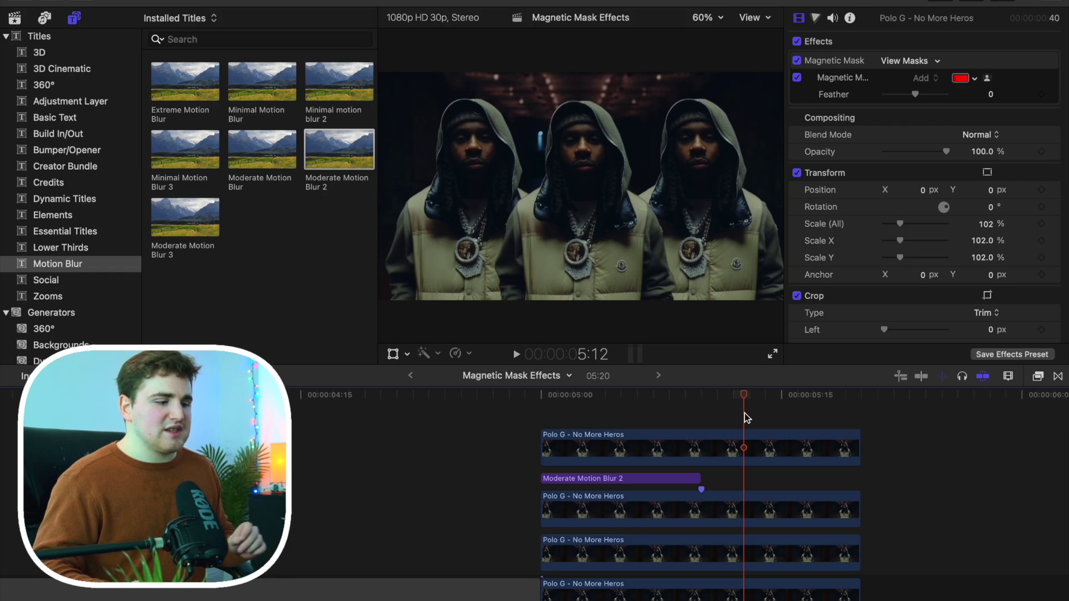